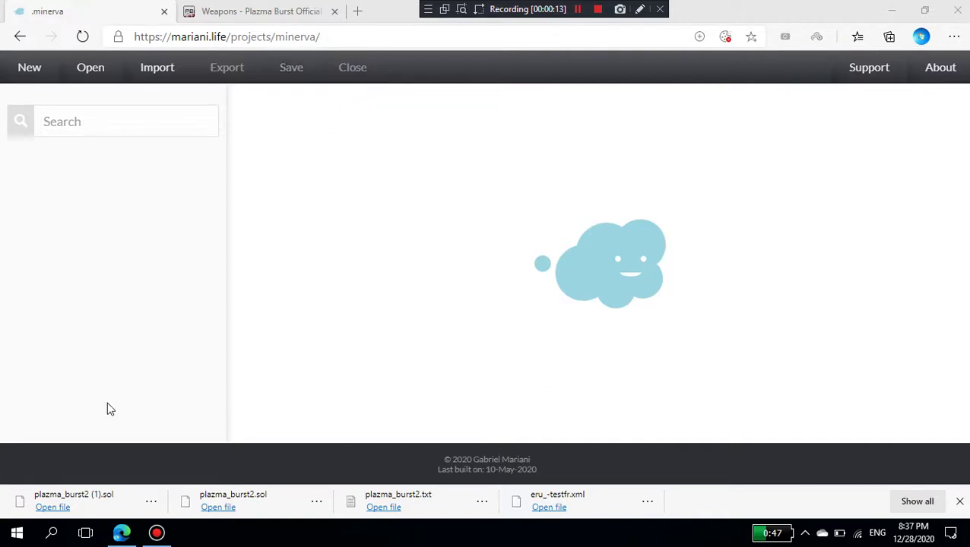
Show the desktop, move pb2_re34 beside Chrome and fp into its old slot.
key(super+d)
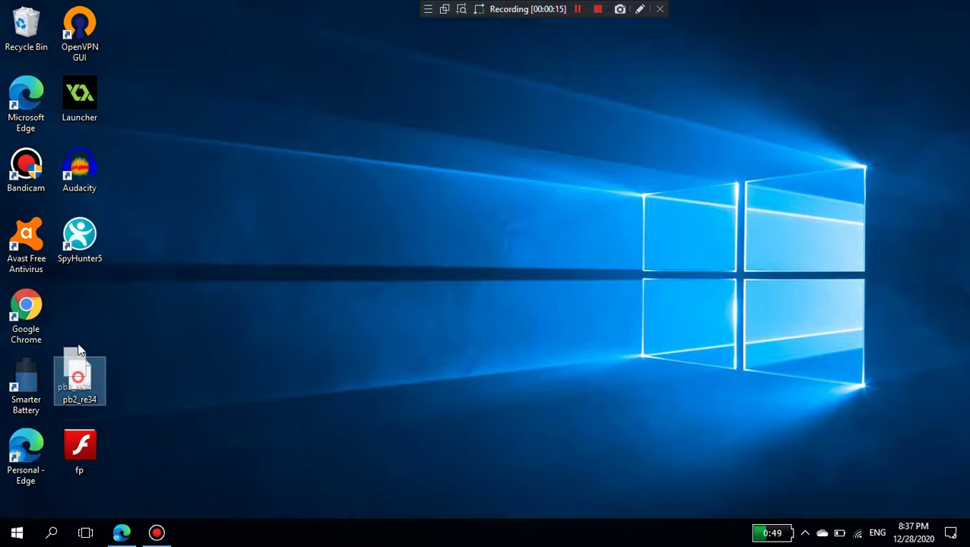
drag(76, 370, 77, 299)
drag(78, 468, 78, 396)
click(150, 379)
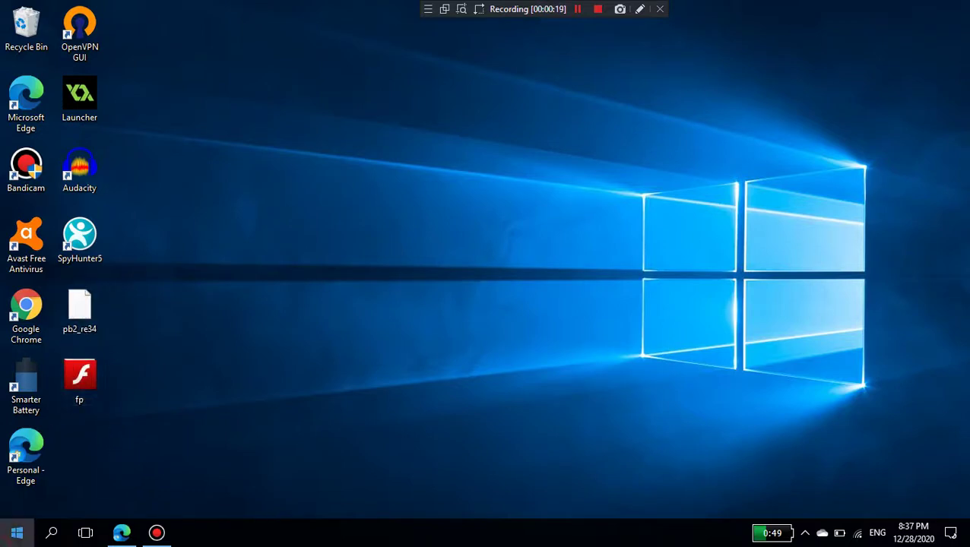
Open the roaming AppData folder via %appdata% and enter Macromedia.
click(17, 532)
click(773, 401)
key(super+r)
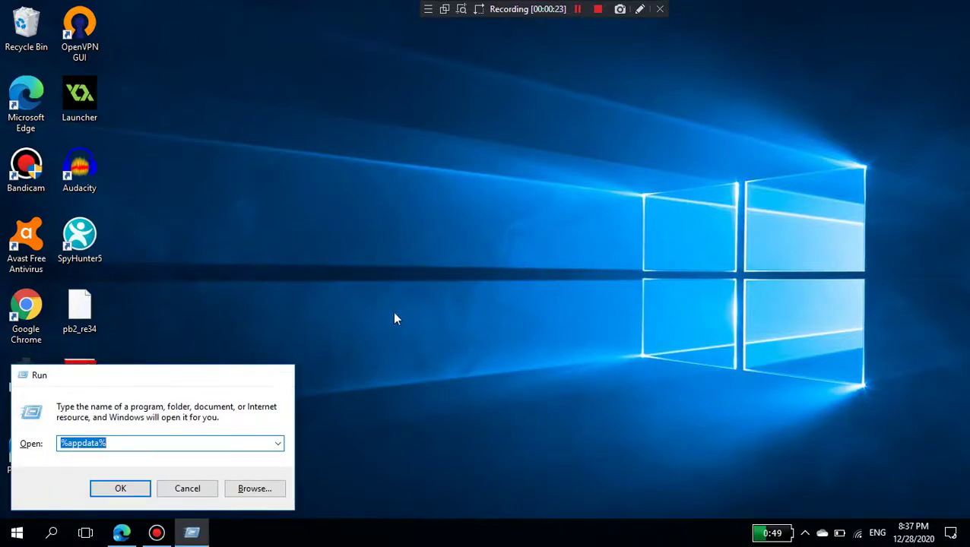
key(Return)
click(335, 170)
double_click(335, 171)
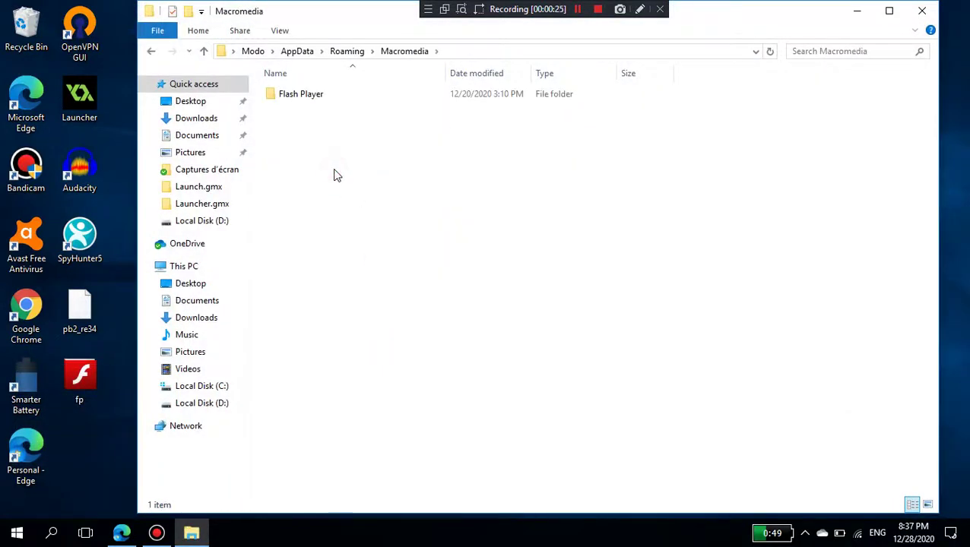
Go through Flash Player\#SharedObjects\KHBCLDNT\#localWithNet\Users\Modo\Desktop into pb2_re34.swf.
double_click(309, 97)
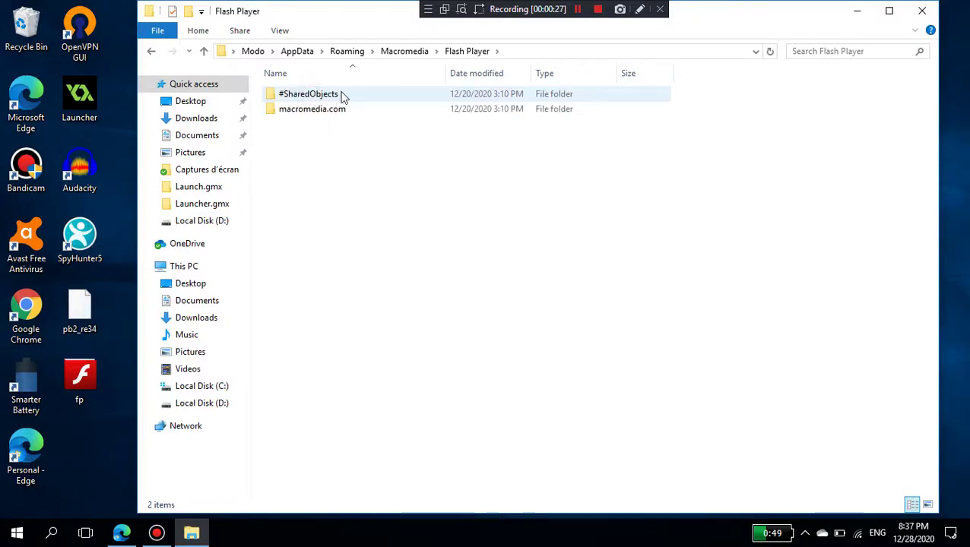
double_click(362, 99)
double_click(356, 99)
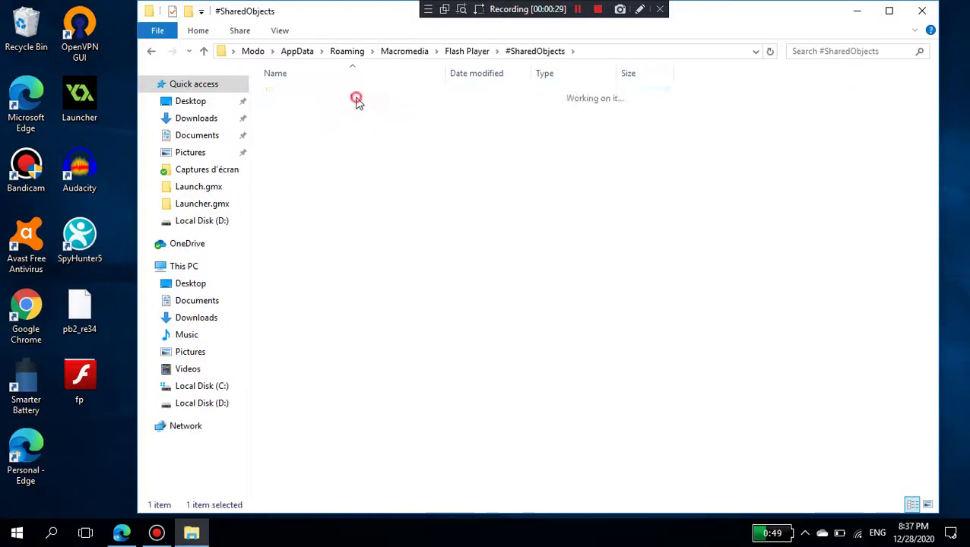
double_click(356, 97)
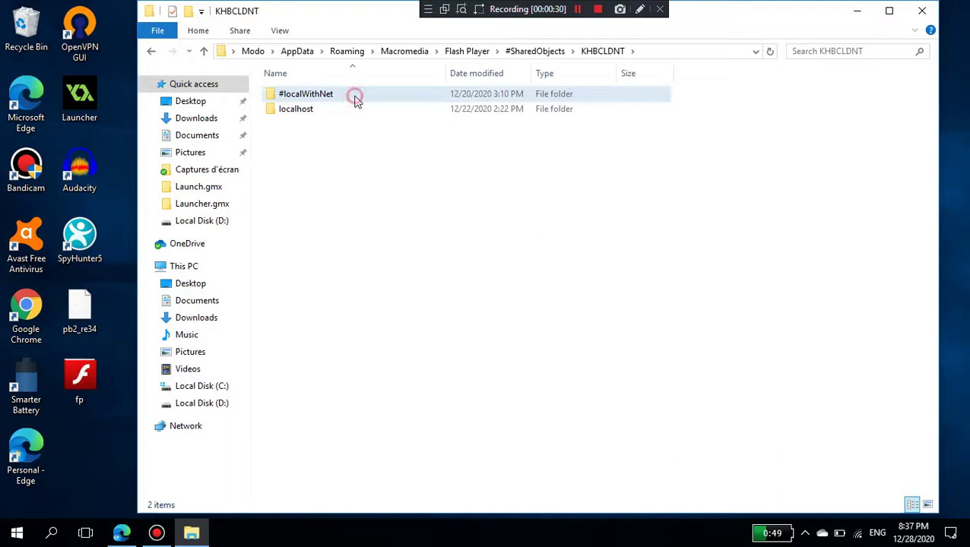
double_click(355, 97)
double_click(356, 98)
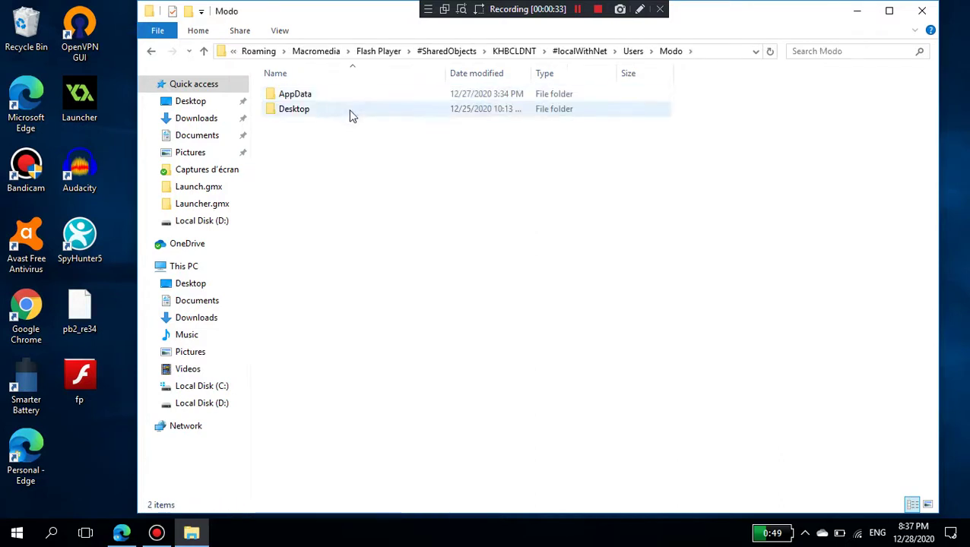
double_click(347, 113)
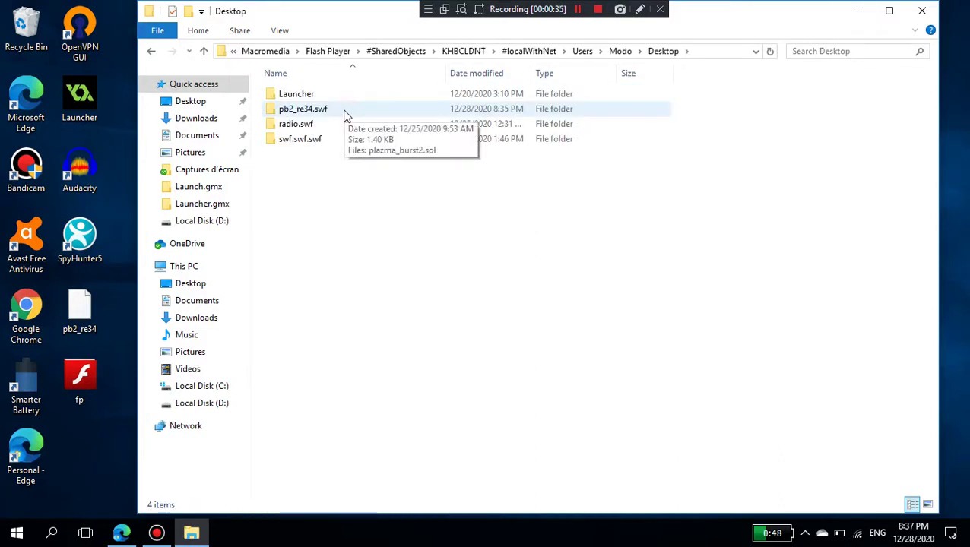
double_click(348, 115)
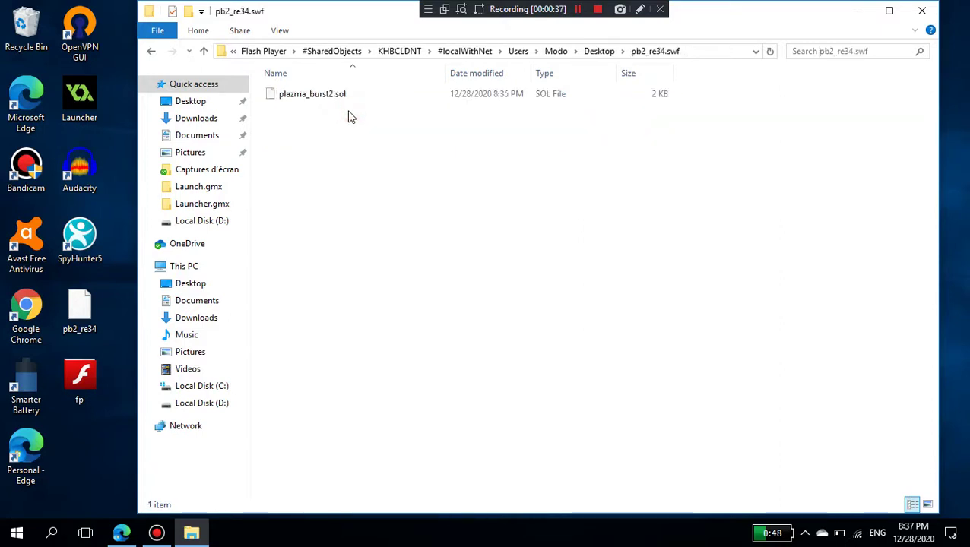
Move the Explorer window aside, go up to Desktop and reopen pb2_re34.swf.
drag(292, 22, 434, 76)
click(741, 105)
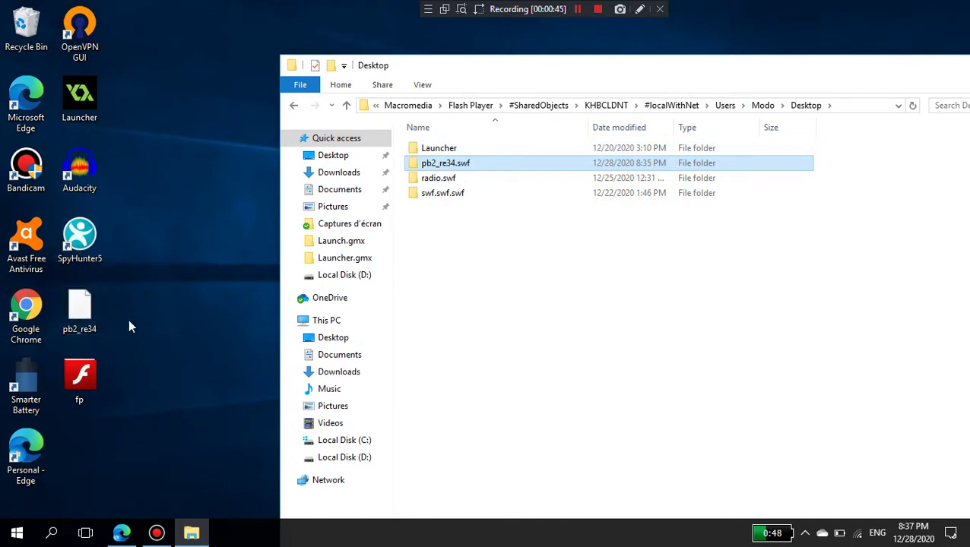
double_click(430, 162)
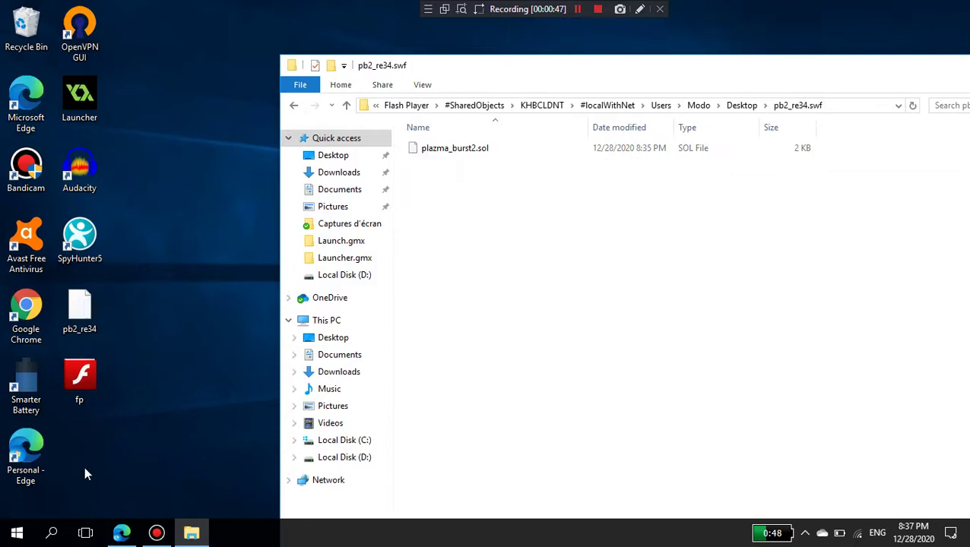
Bring the Minerva page forward and look at its web address.
click(114, 537)
click(222, 38)
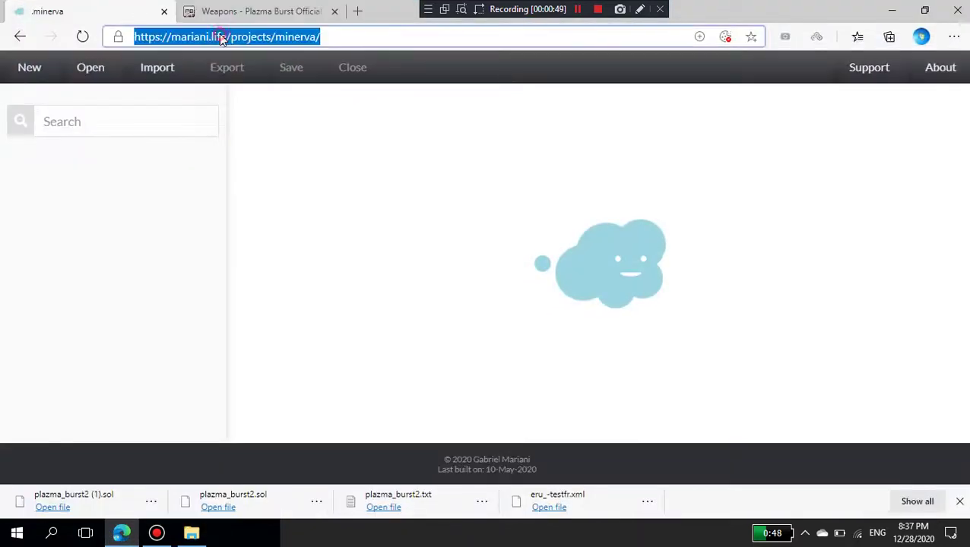
click(340, 39)
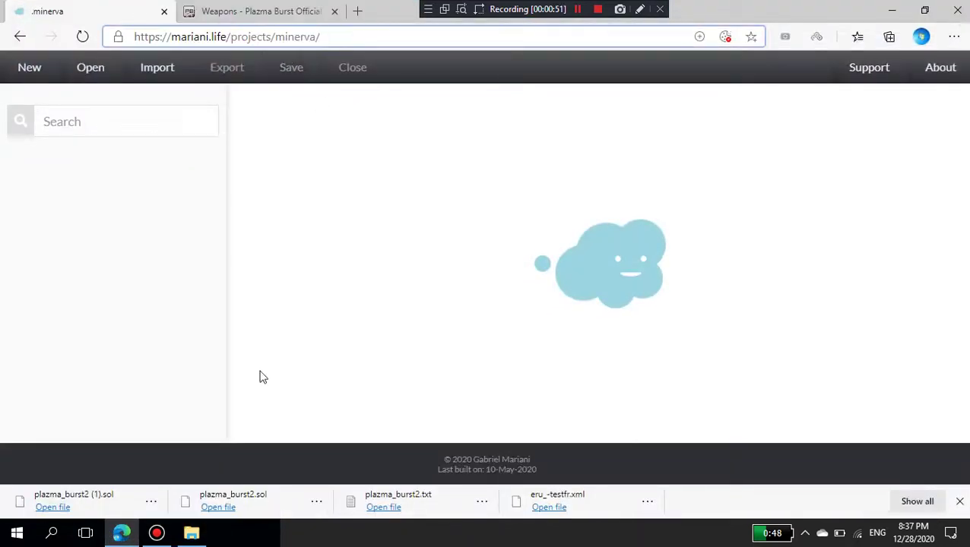
Show the pb2_re34.swf save folder's full text path in Explorer's address bar.
click(192, 532)
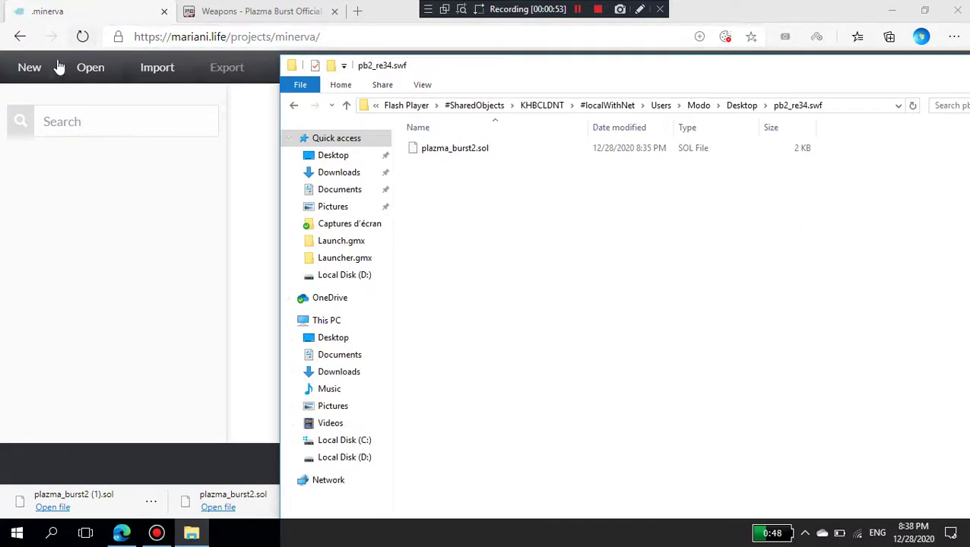
click(858, 107)
click(866, 106)
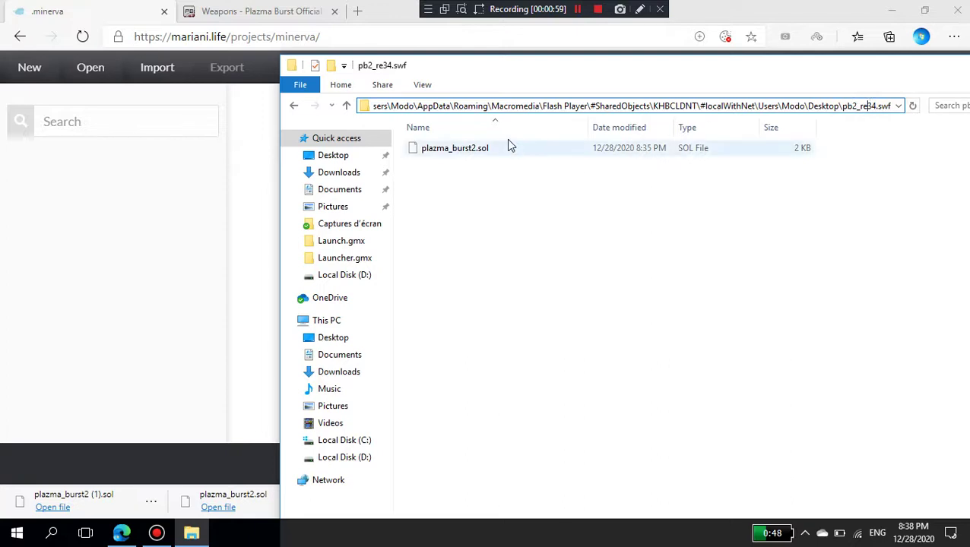
Load plazma_burst2.sol into Minerva from the save folder.
click(102, 74)
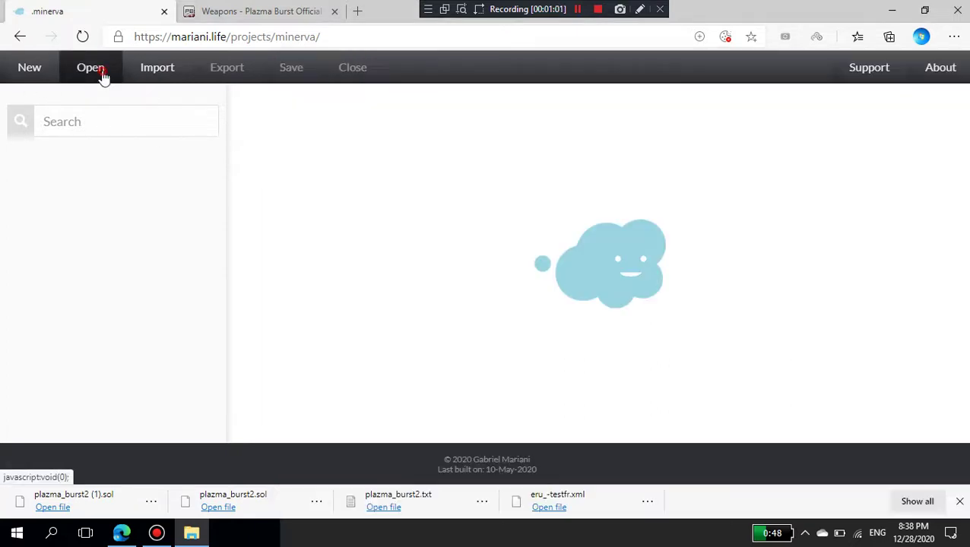
click(241, 223)
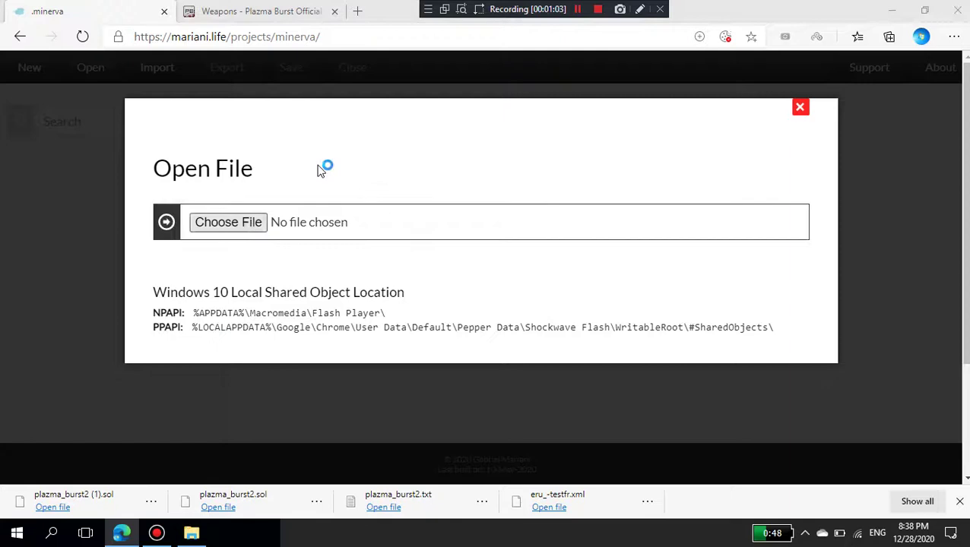
click(271, 34)
click(272, 34)
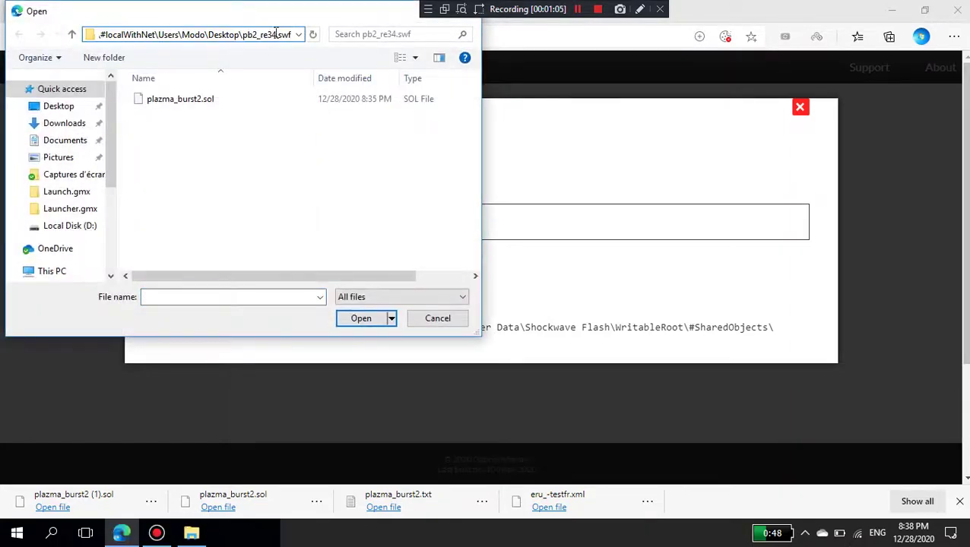
key(Escape)
click(223, 103)
double_click(223, 103)
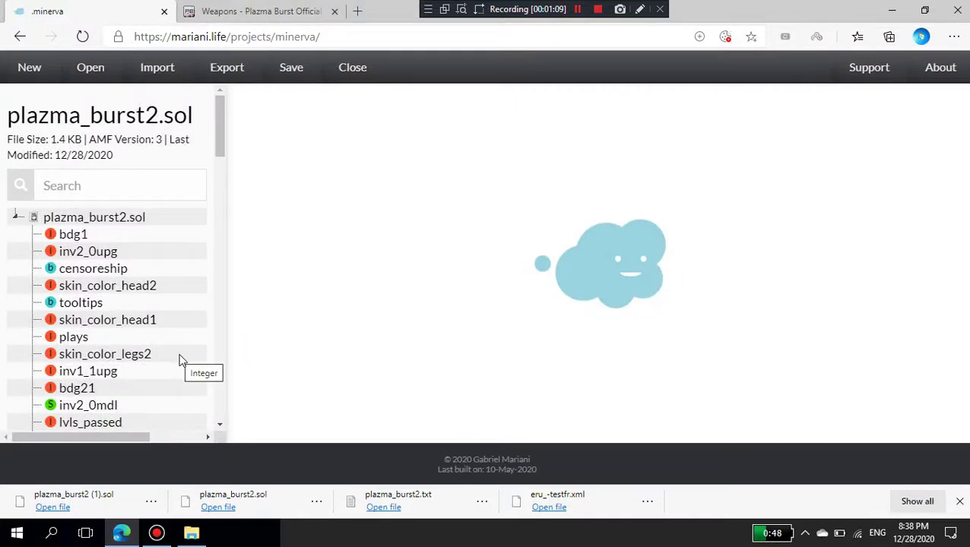
Inspect the bdg1 and CUSTOM_MUSIC_VOLUME entries, then bring up the wiki Weapons page.
click(101, 236)
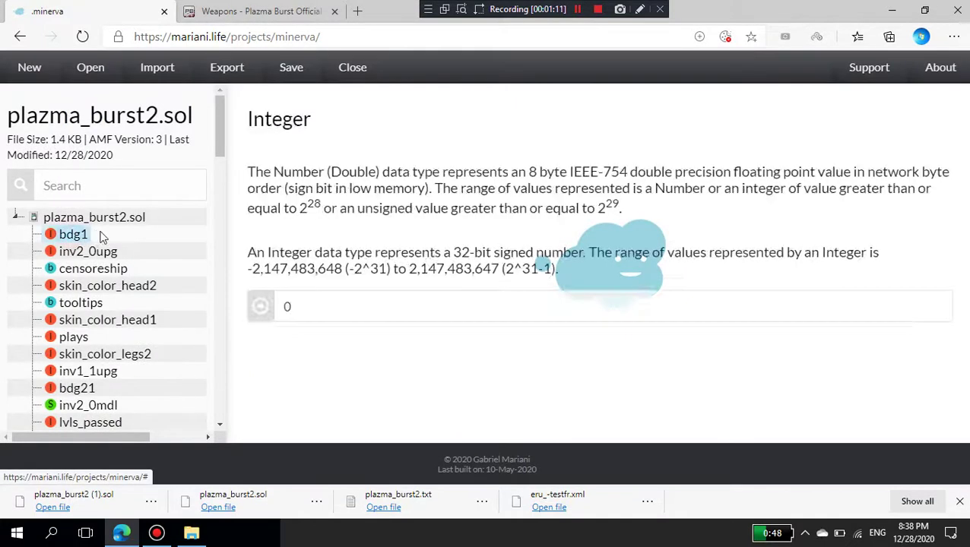
scroll(175, 307, down, 8)
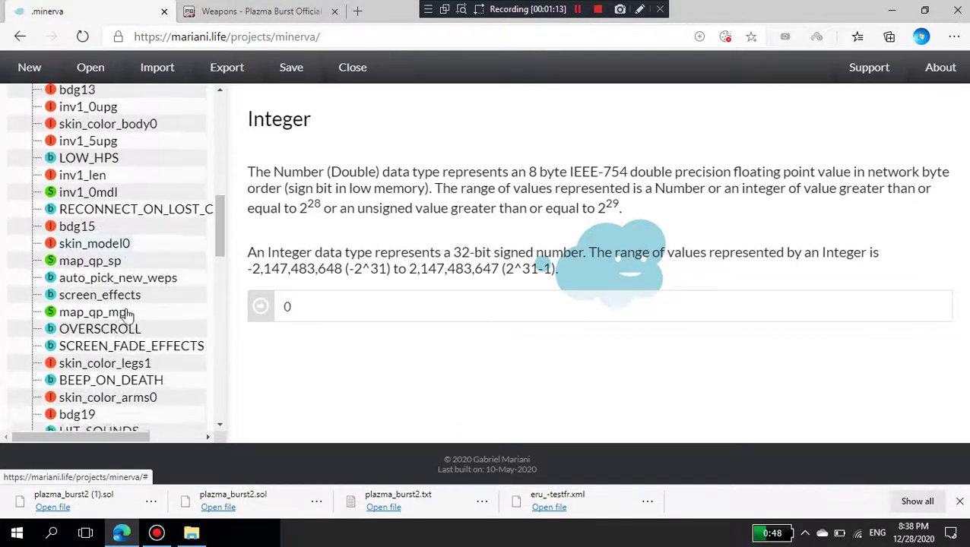
scroll(114, 304, up, 4)
click(141, 298)
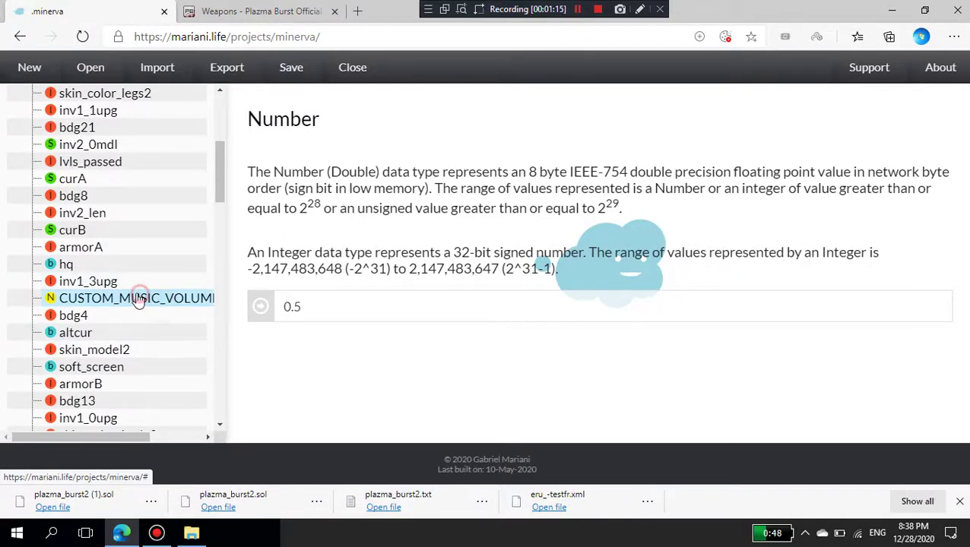
scroll(138, 298, down, 3)
scroll(138, 298, down, 8)
scroll(141, 299, up, 12)
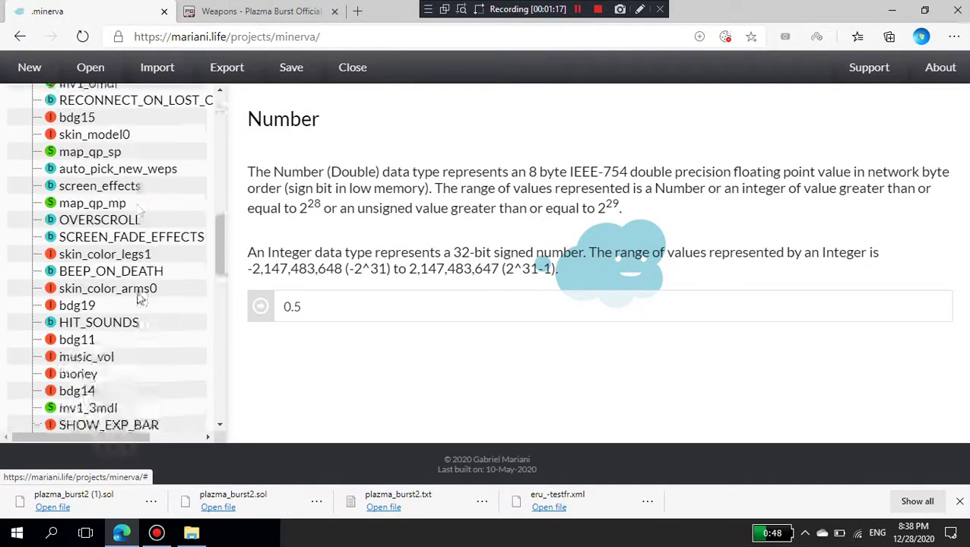
scroll(140, 299, up, 5)
scroll(149, 288, down, 1)
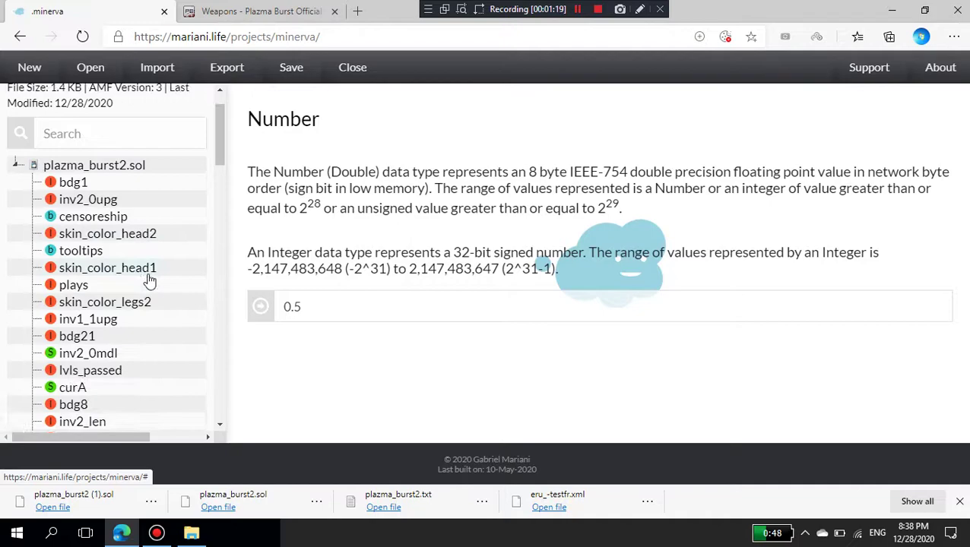
click(259, 9)
Open the Glock article under Slot 1 and select its weapon ID gun_glock.
scroll(277, 307, down, 3)
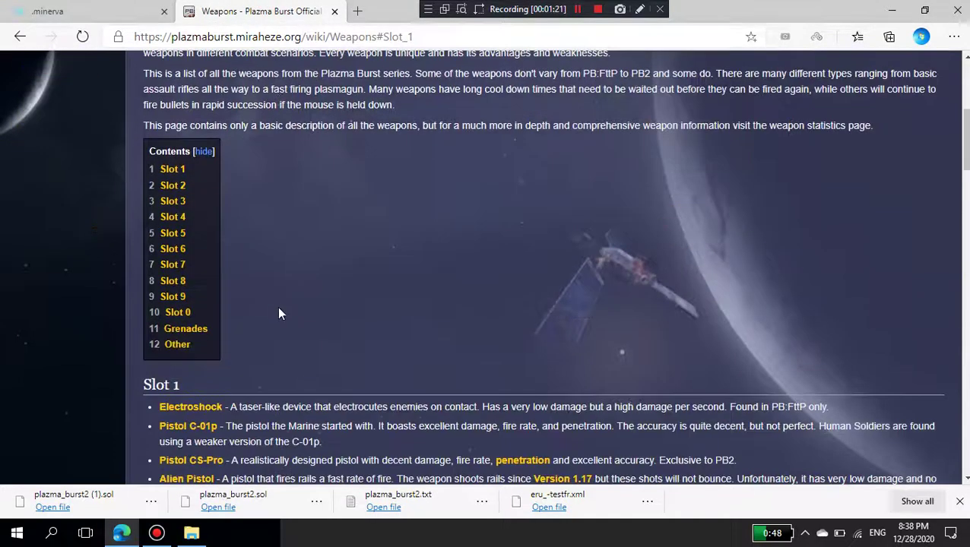
click(172, 169)
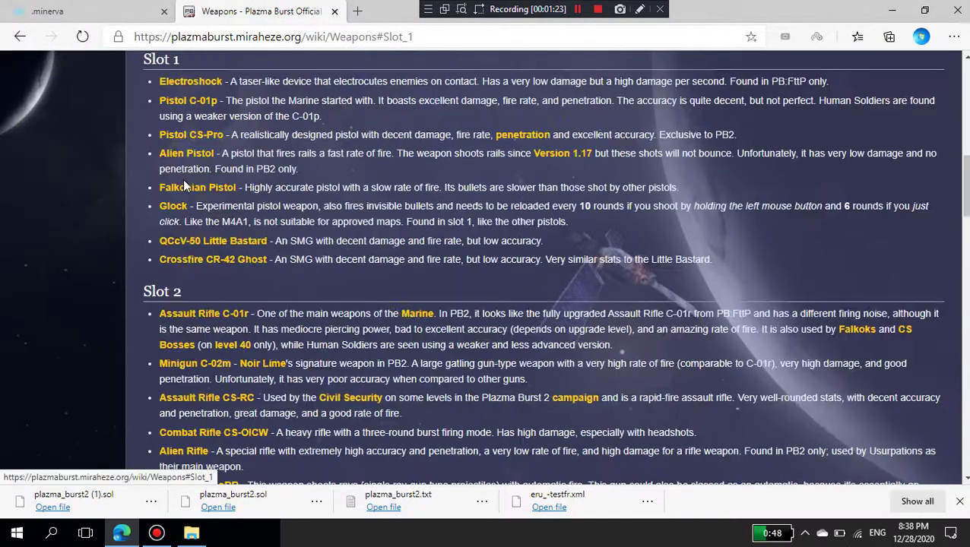
scroll(193, 190, up, 2)
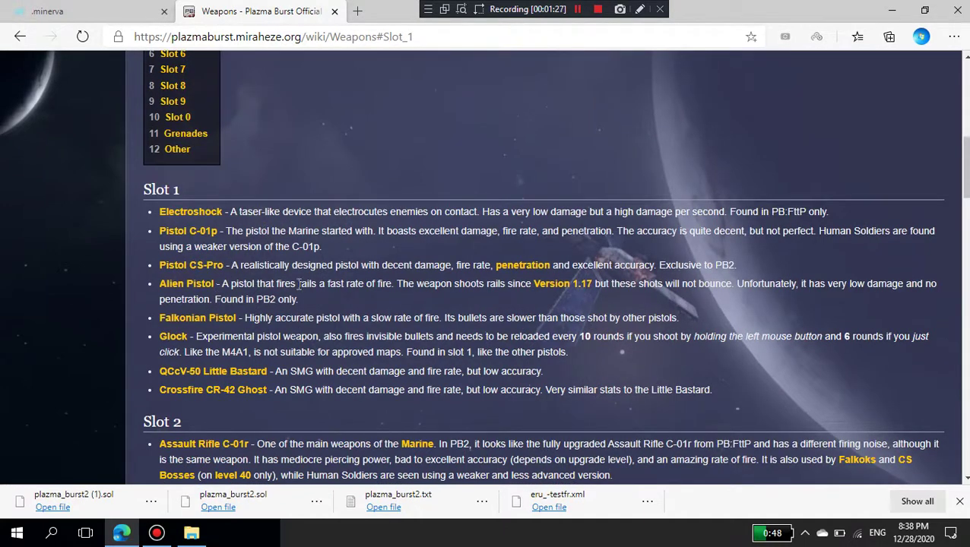
scroll(298, 283, down, 1)
click(181, 272)
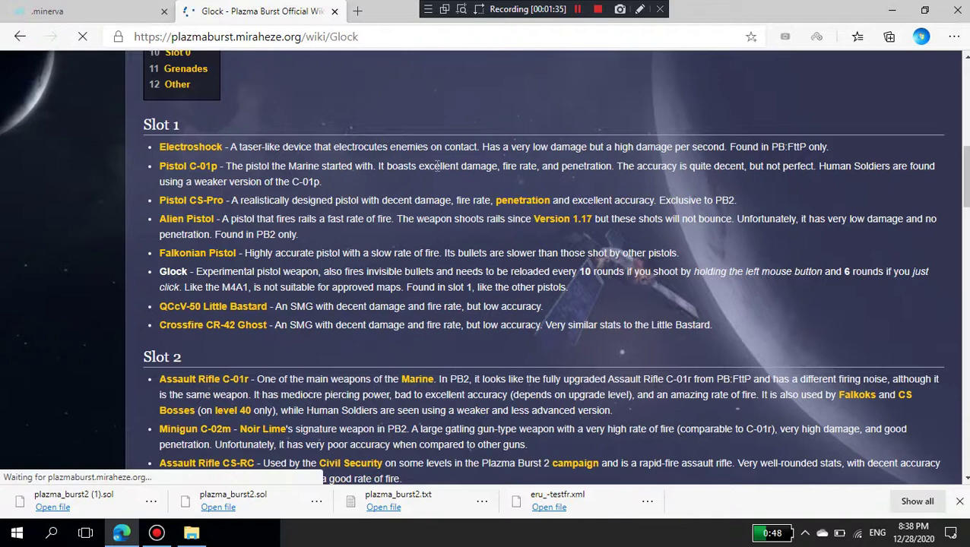
scroll(456, 171, down, 1)
scroll(476, 174, down, 3)
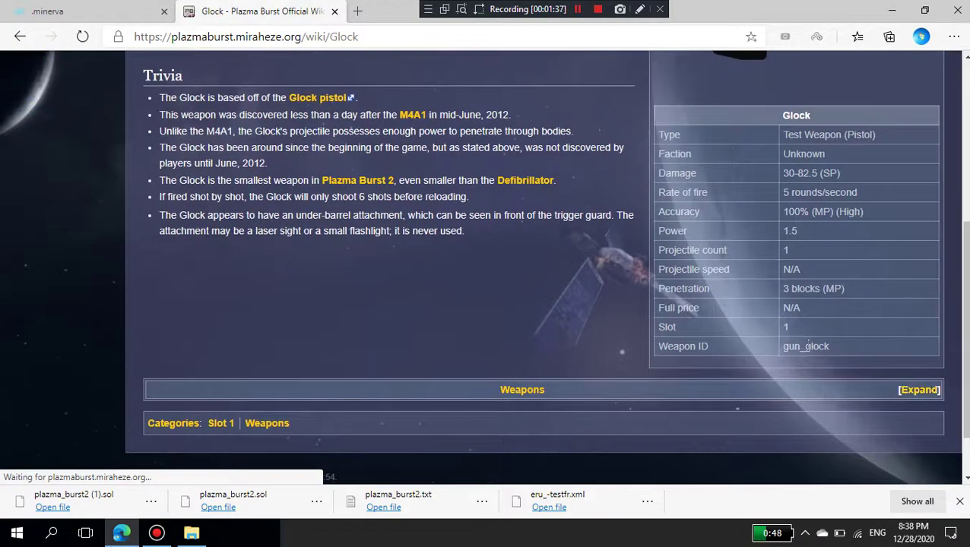
double_click(808, 345)
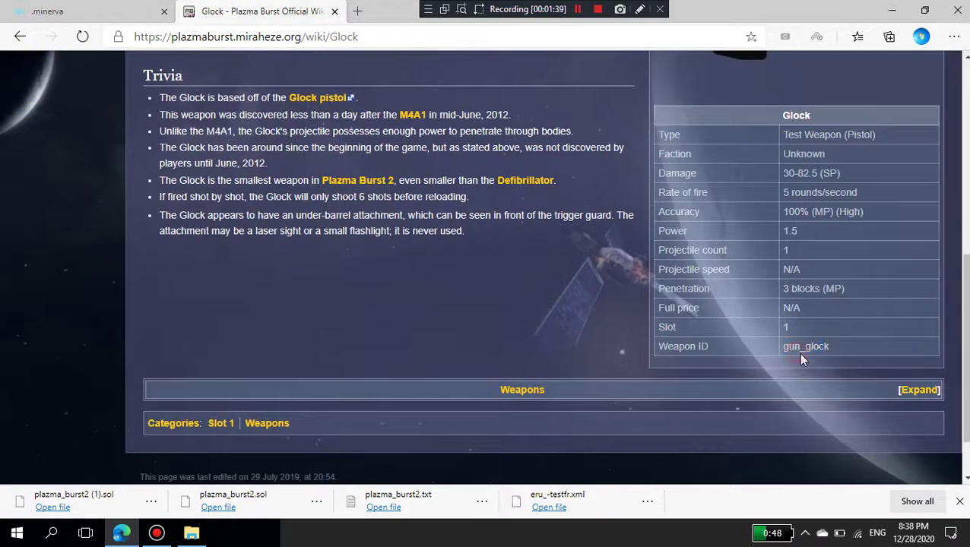
click(47, 11)
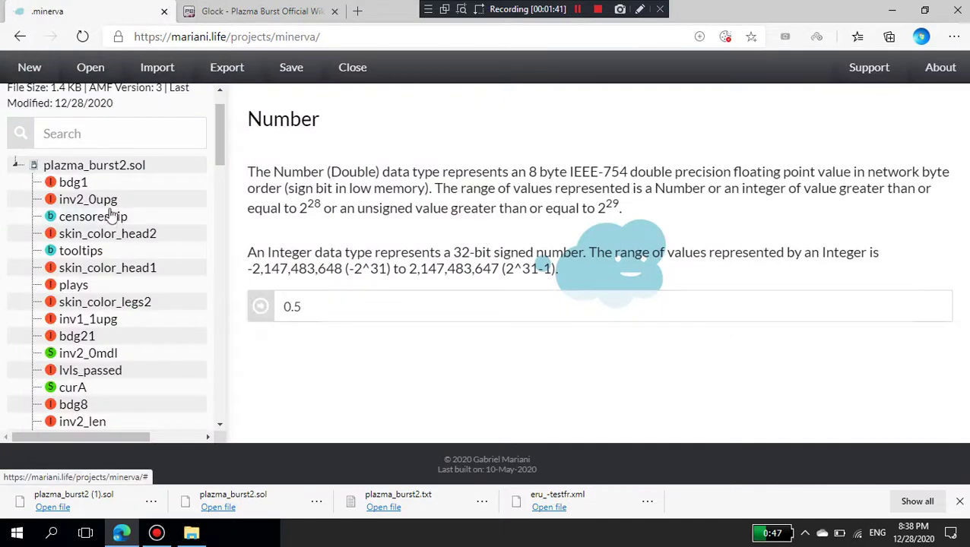
Search the entries for 'inv' and view the inv1 and inv2 inventory values.
click(98, 135)
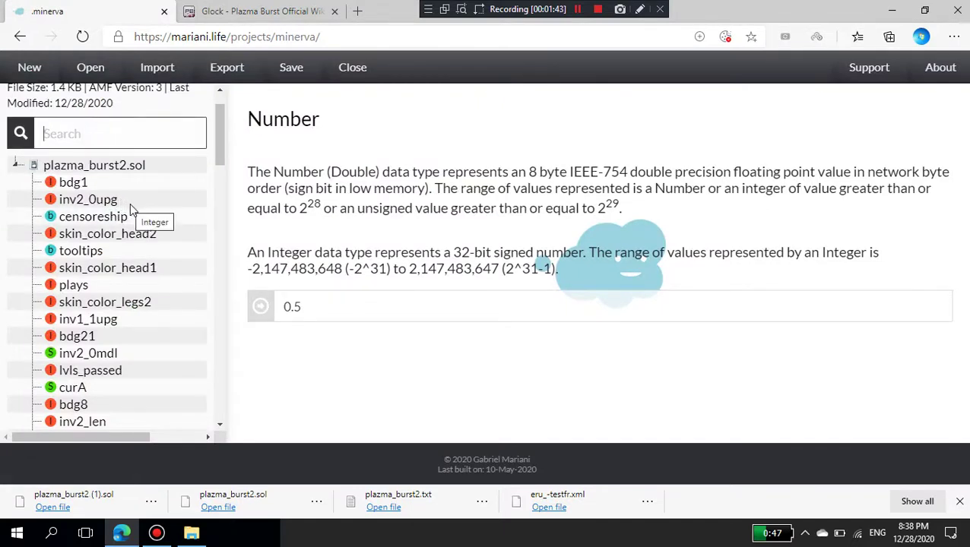
text(inv)
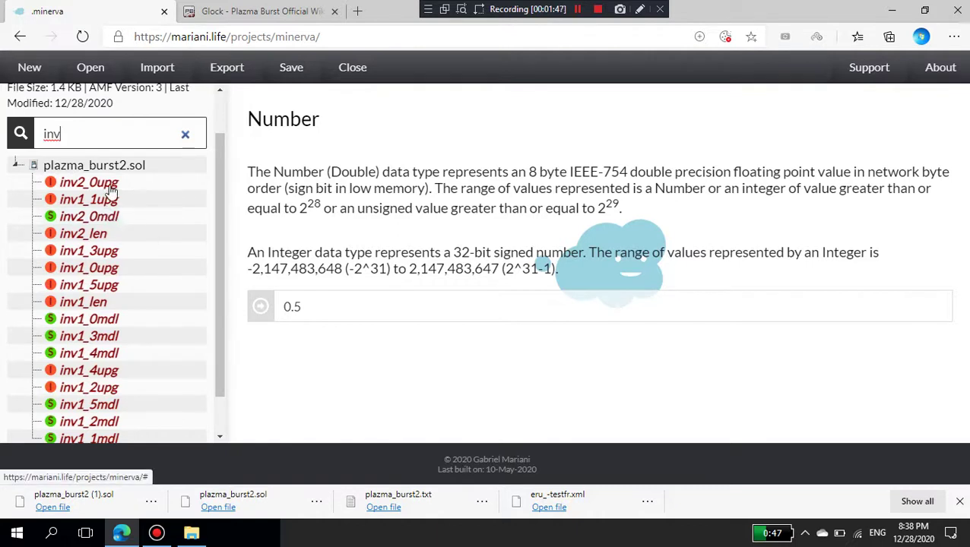
click(114, 204)
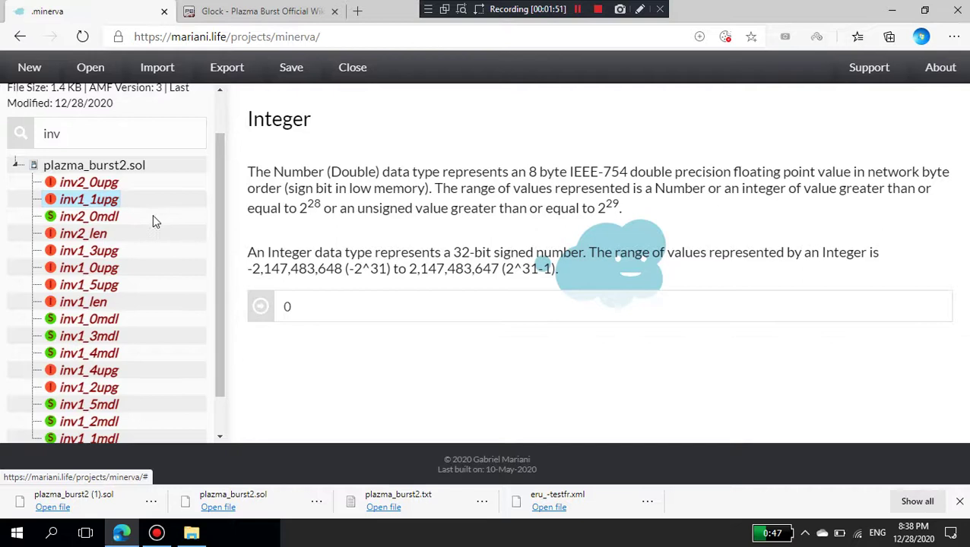
click(87, 304)
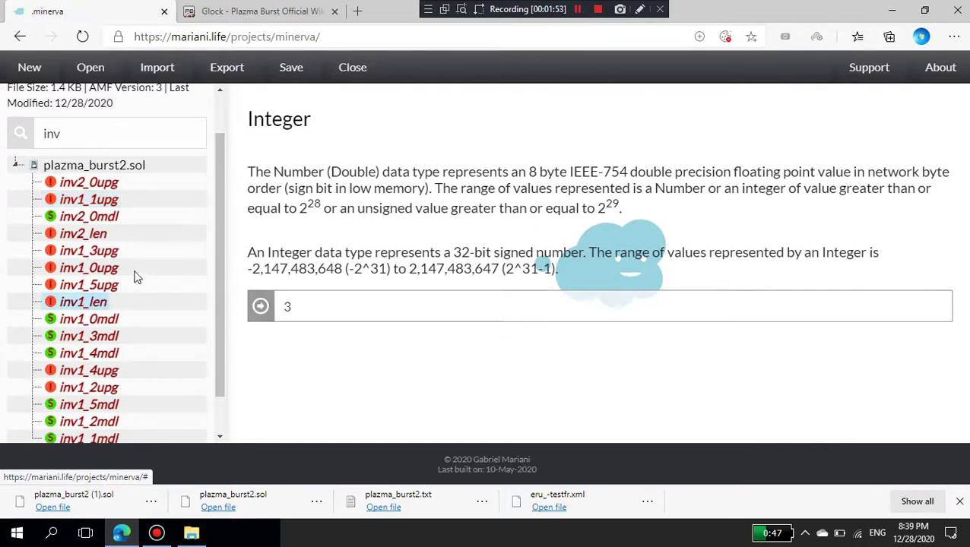
click(109, 286)
click(106, 183)
click(106, 200)
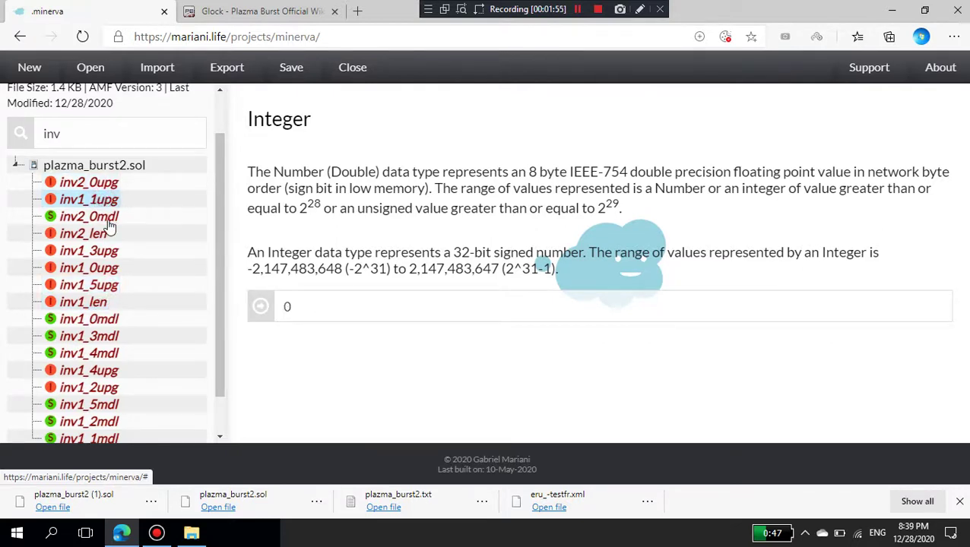
click(103, 218)
click(98, 239)
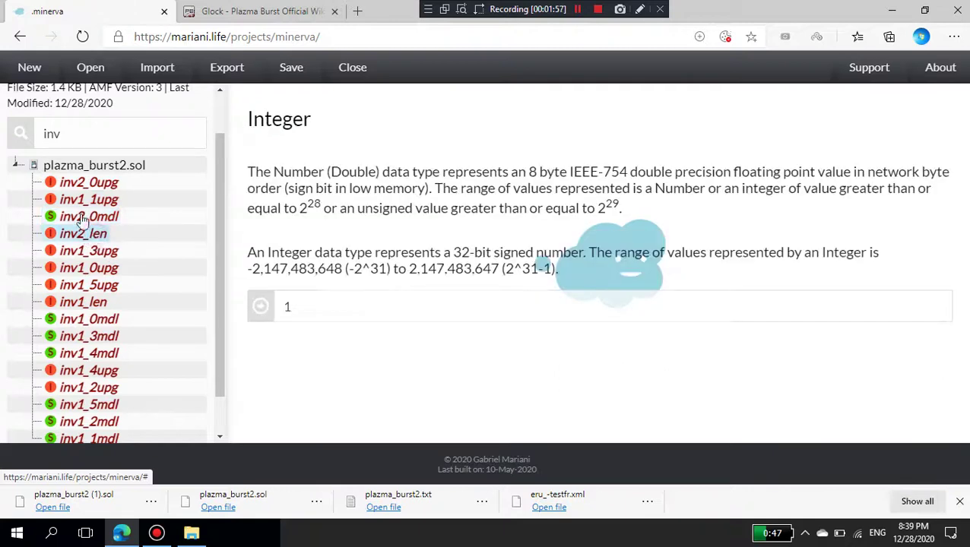
Narrow the search to inv1 and view the upg, len and inv1_0mdl values.
click(95, 133)
text(1)
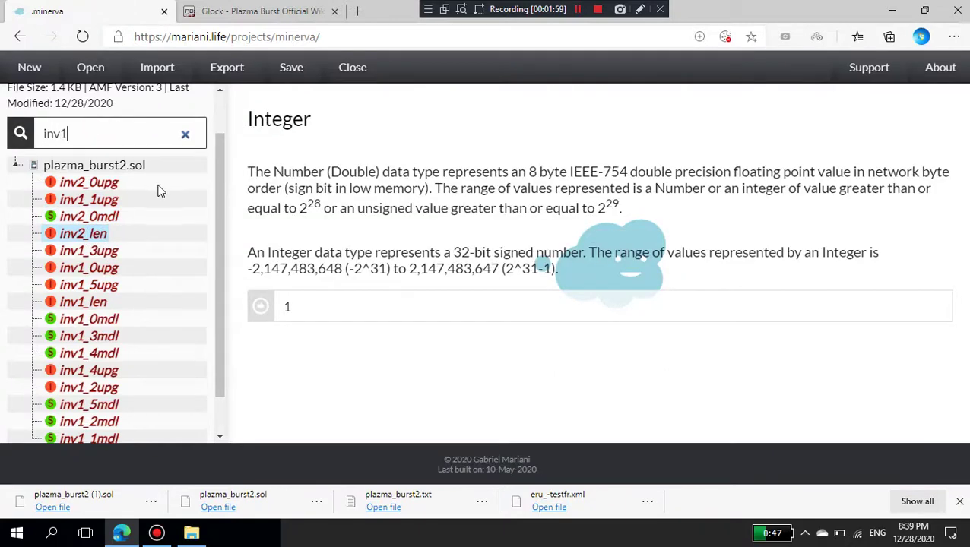
click(81, 190)
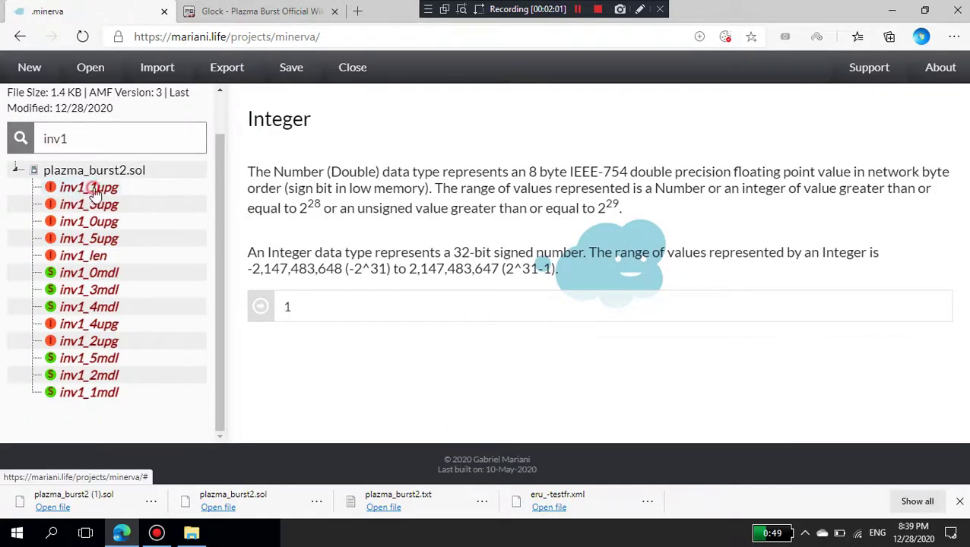
click(111, 226)
click(104, 239)
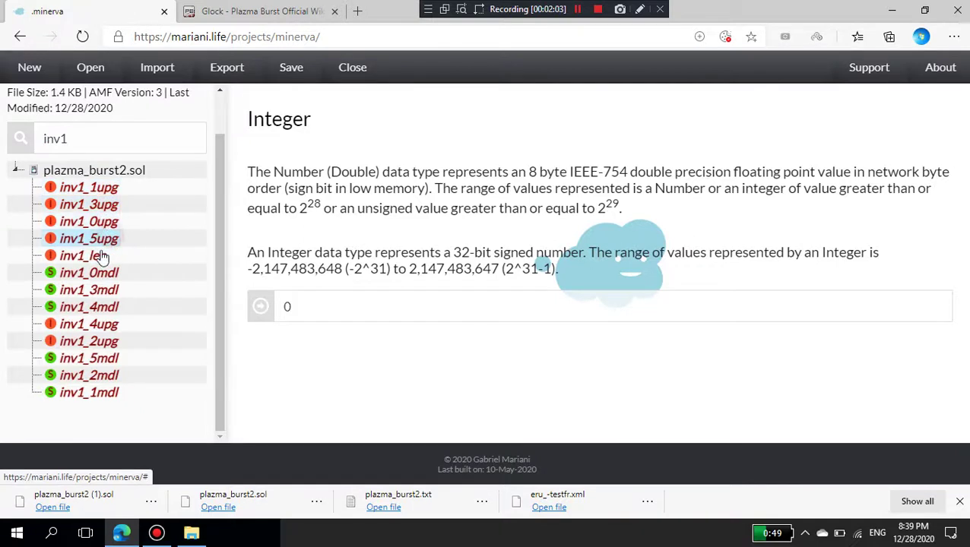
click(84, 256)
click(92, 273)
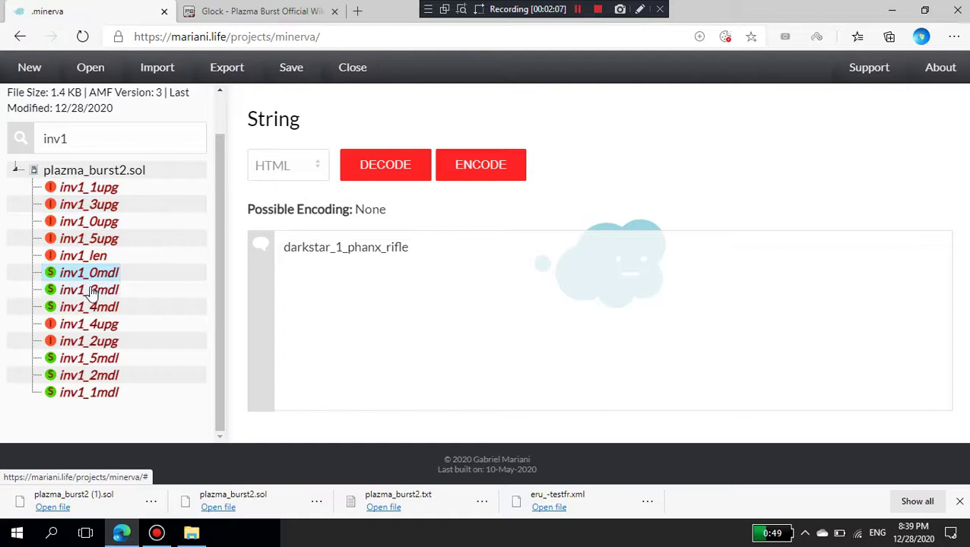
Check the remaining inv1 entries and select inv1_1mdl's gun_rifle value.
click(97, 292)
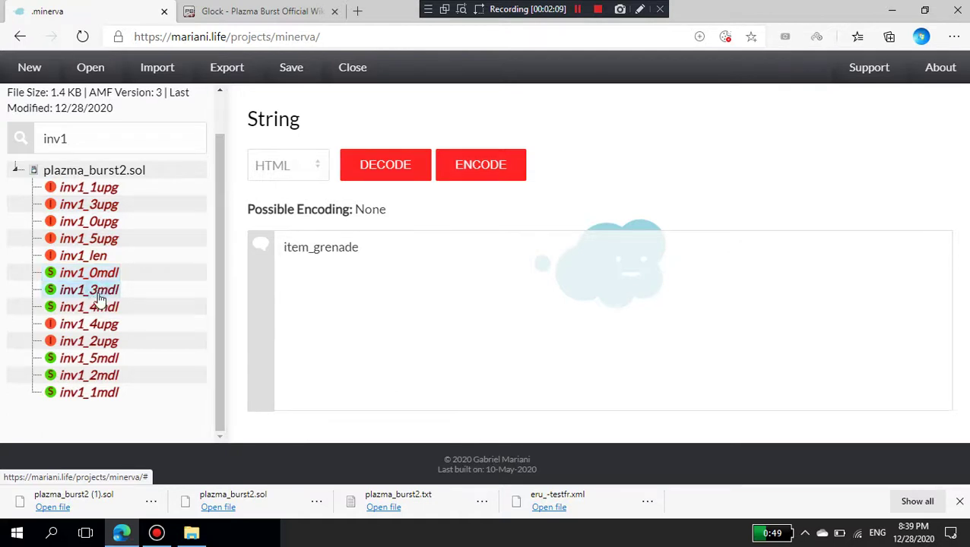
click(98, 310)
click(97, 324)
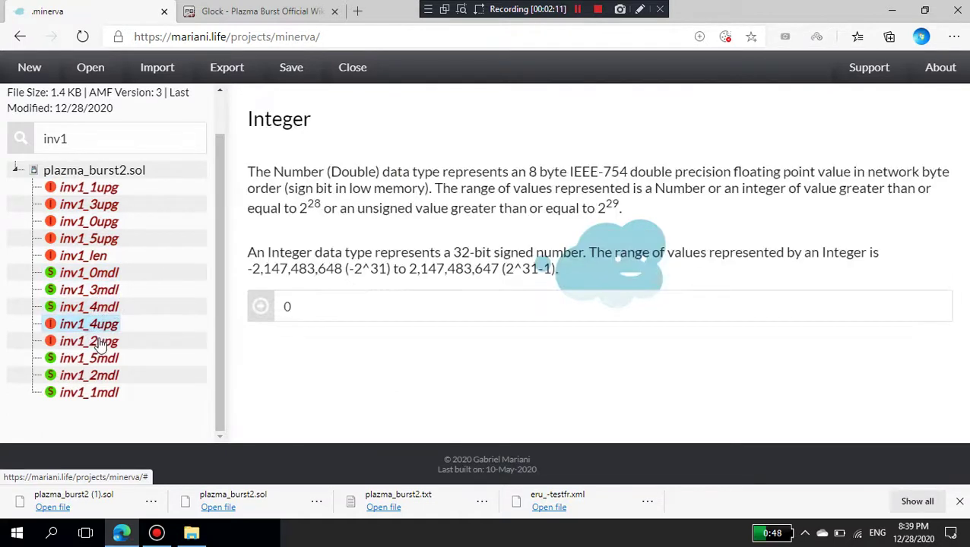
click(99, 342)
click(101, 358)
click(99, 376)
click(97, 395)
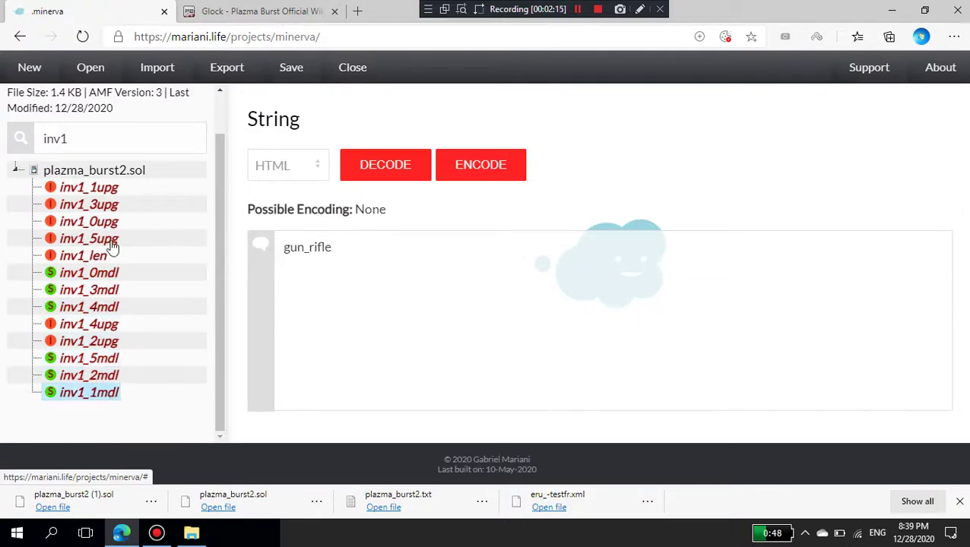
click(418, 348)
key(ctrl+a)
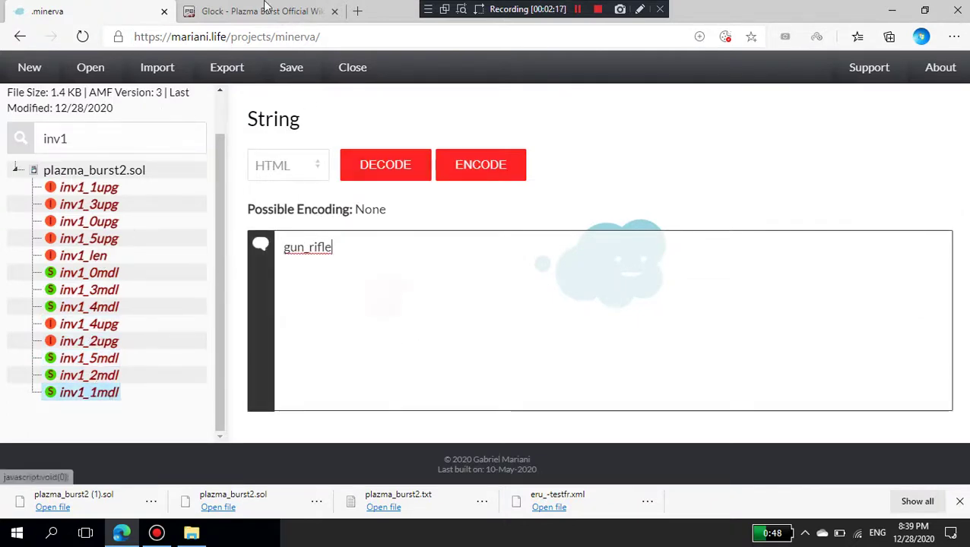
click(257, 11)
Find the Ray Rifle TCoRR weapon ID gun_rayrifle under Slot 2, then reselect gun_rifle.
scroll(123, 147, up, 15)
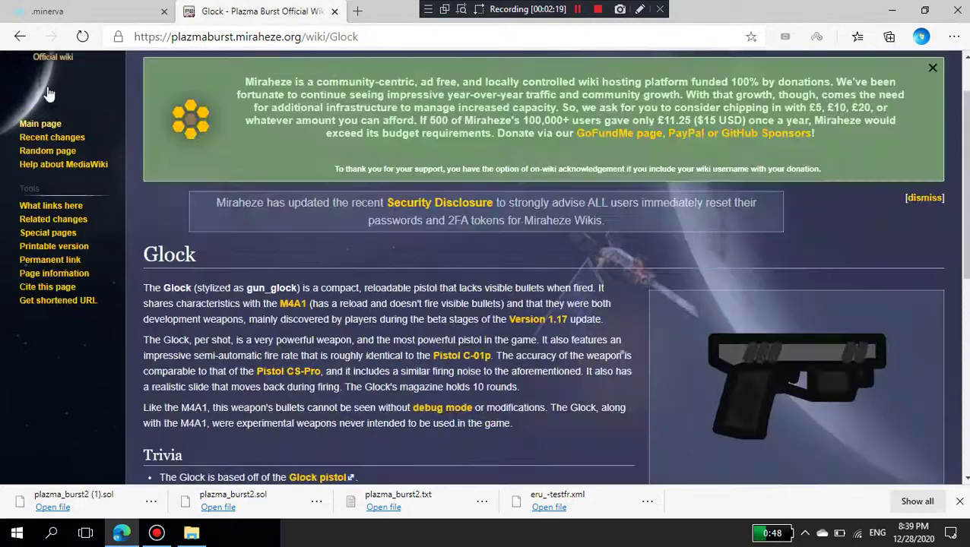
click(19, 40)
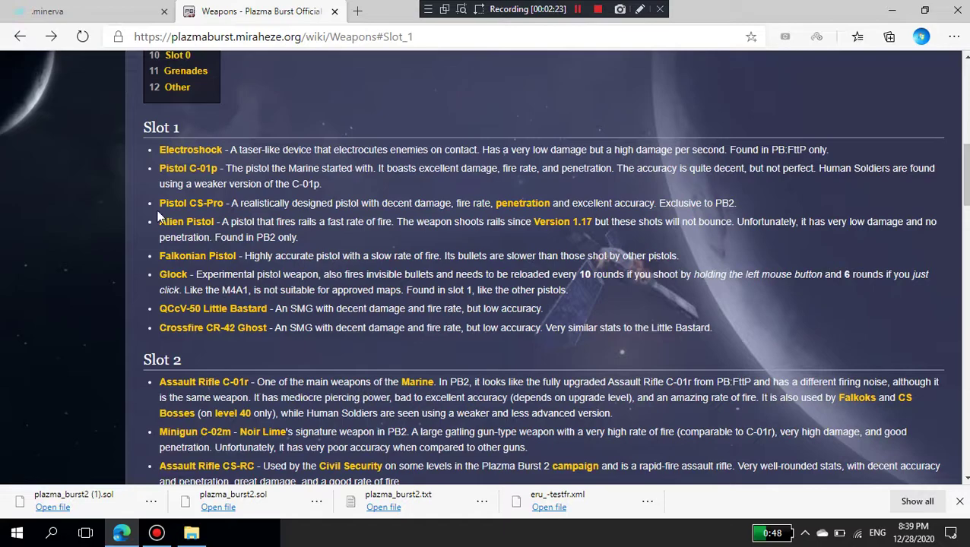
scroll(145, 209, up, 3)
click(170, 124)
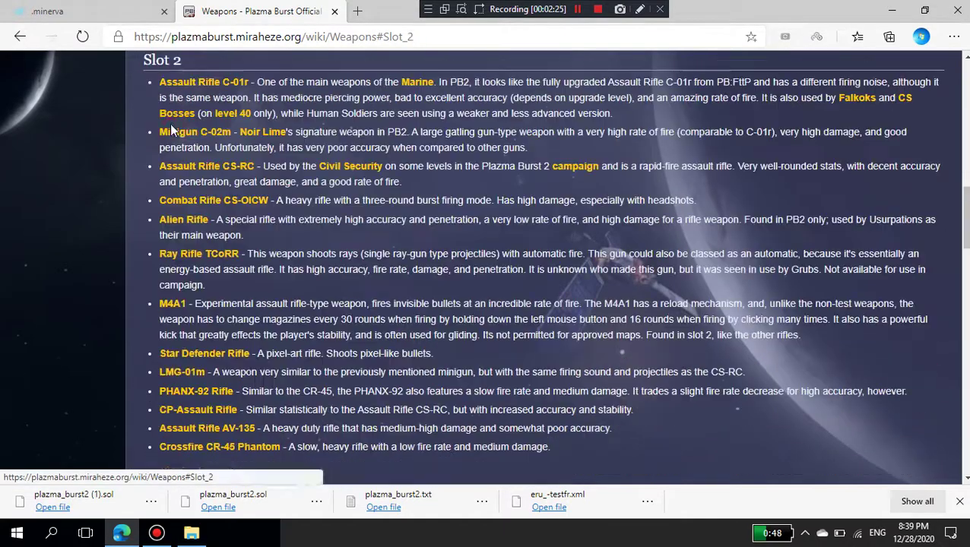
scroll(136, 266, up, 2)
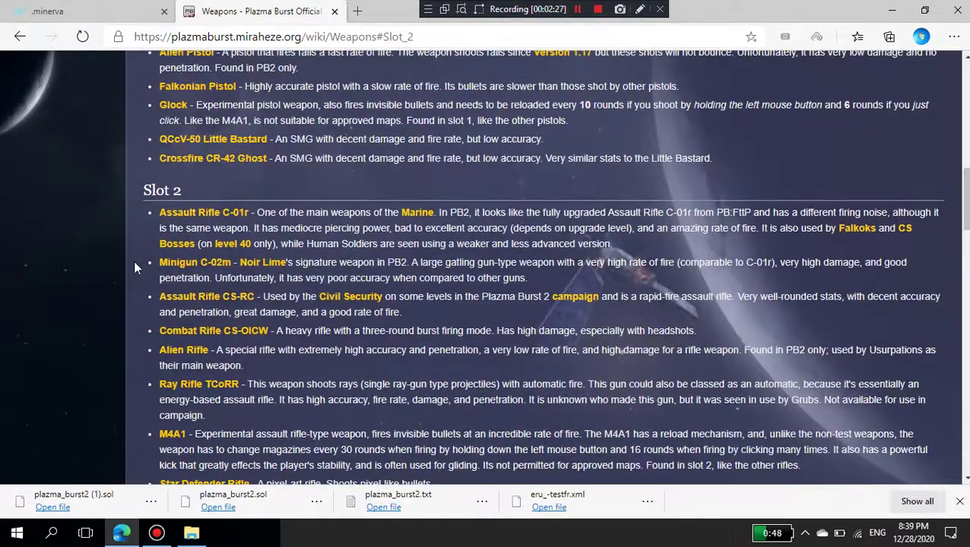
scroll(133, 261, down, 3)
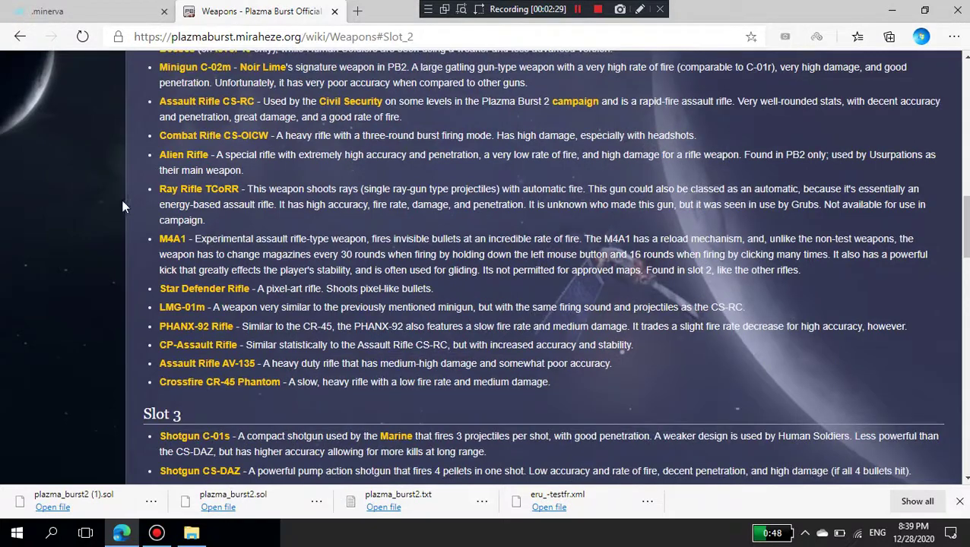
click(169, 189)
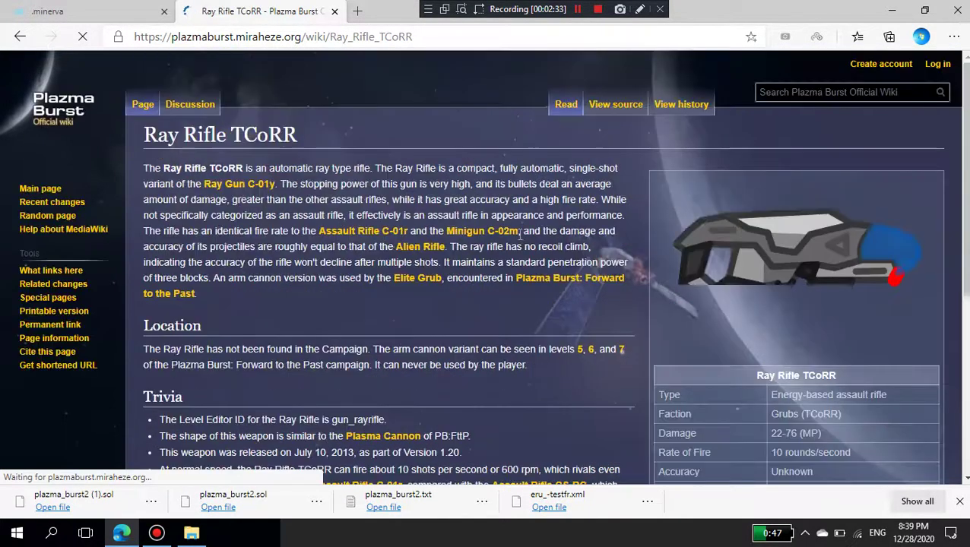
scroll(732, 244, down, 4)
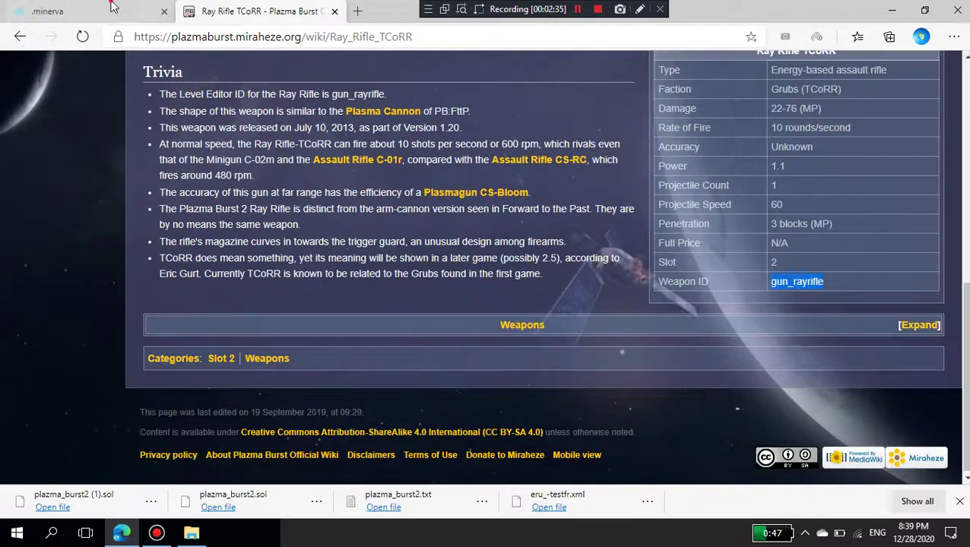
click(47, 11)
key(ctrl+a)
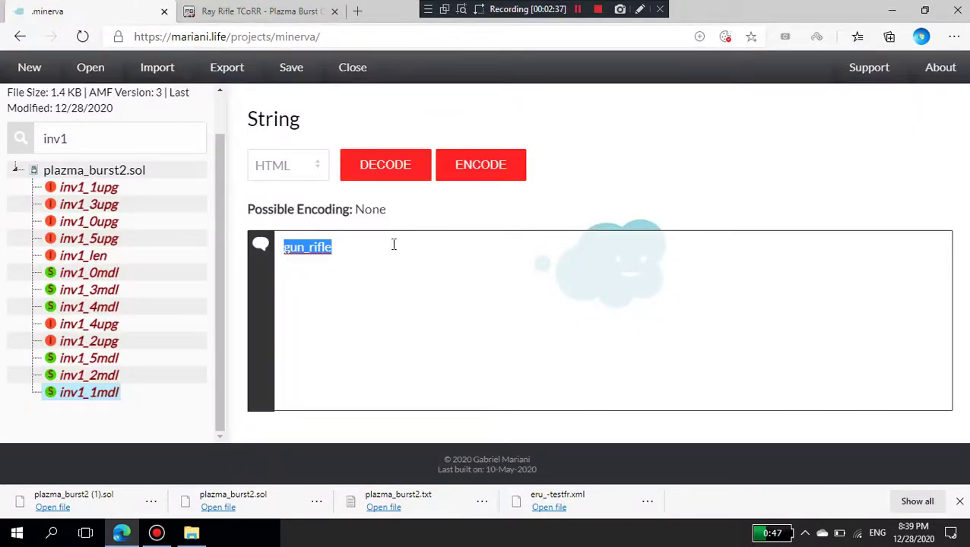
Paste gun_rayrifle into inv1_1mdl and display inv1_2mdl's thetoppestkek_shotgun_nxs25 value.
text(gun_rayrifle)
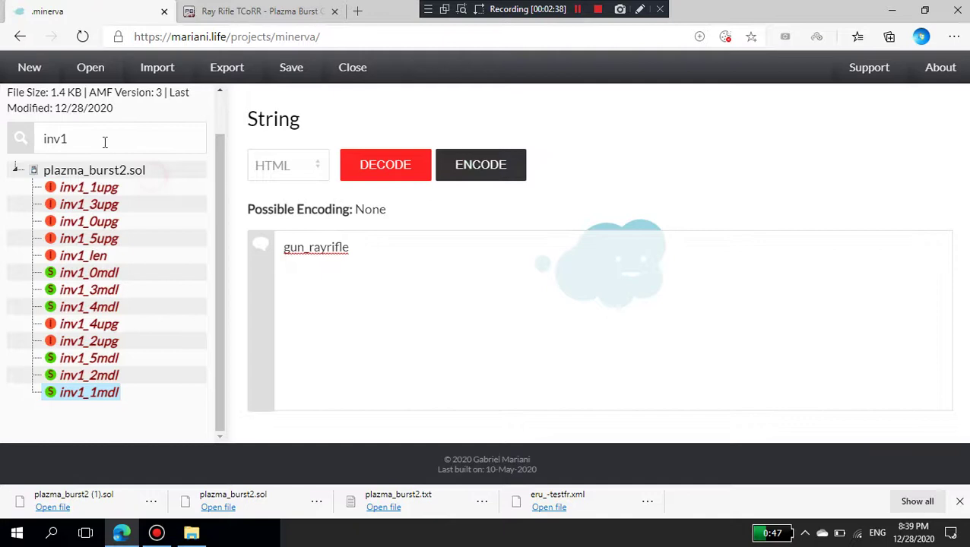
click(106, 139)
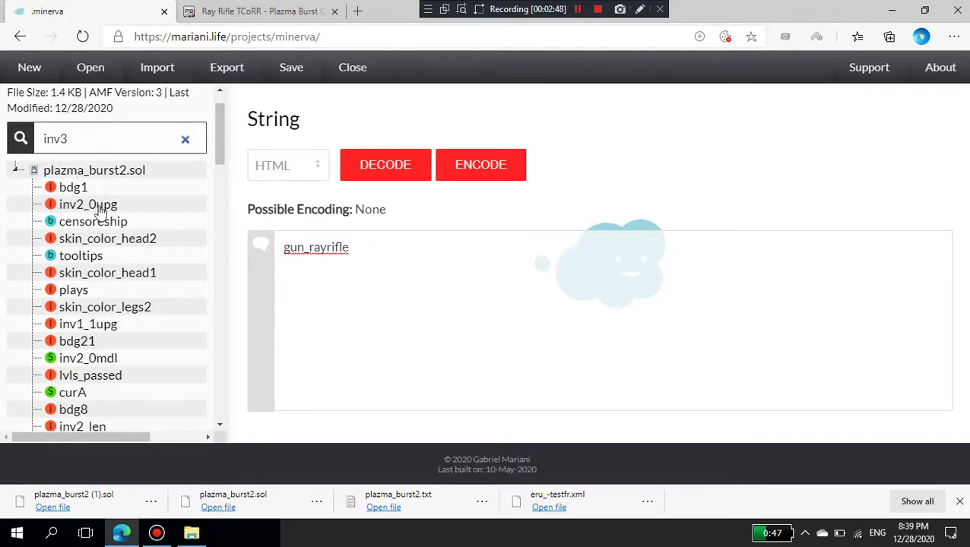
scroll(99, 209, down, 9)
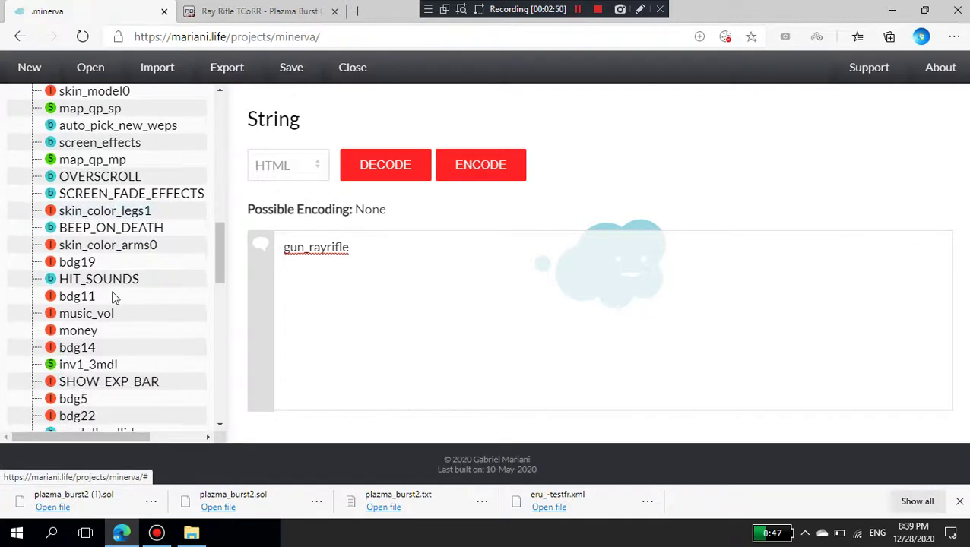
scroll(114, 296, down, 10)
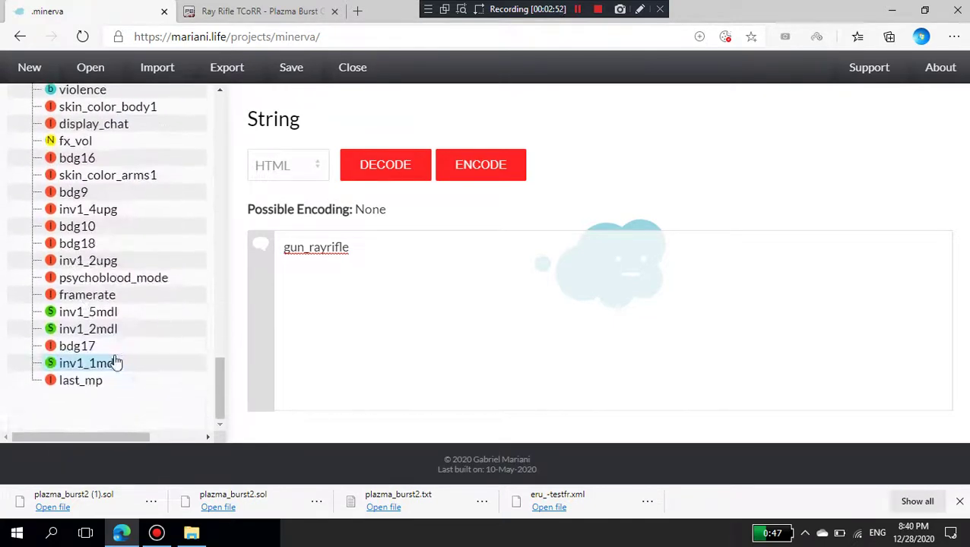
click(116, 363)
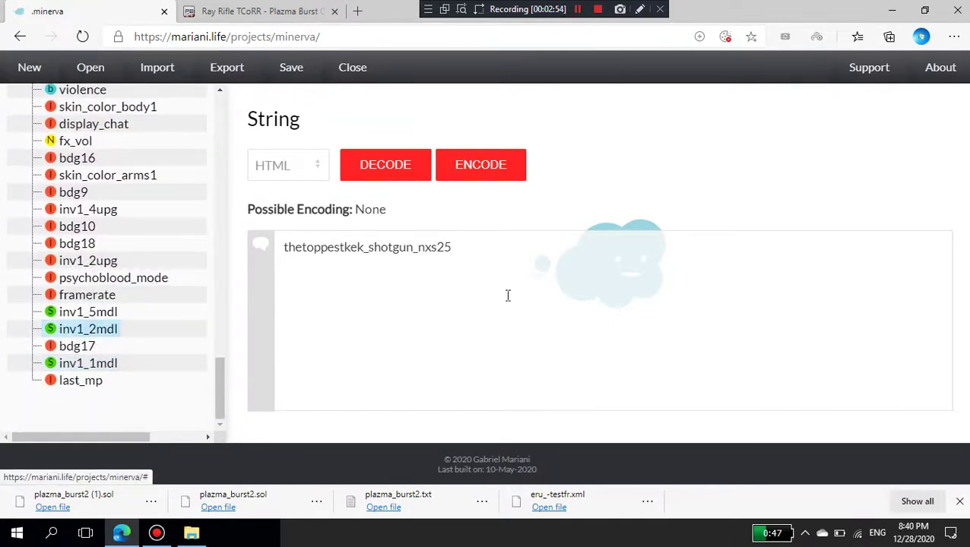
Return to the wiki's Weapons list and jump to the Slot 3 section.
click(296, 12)
scroll(215, 221, up, 5)
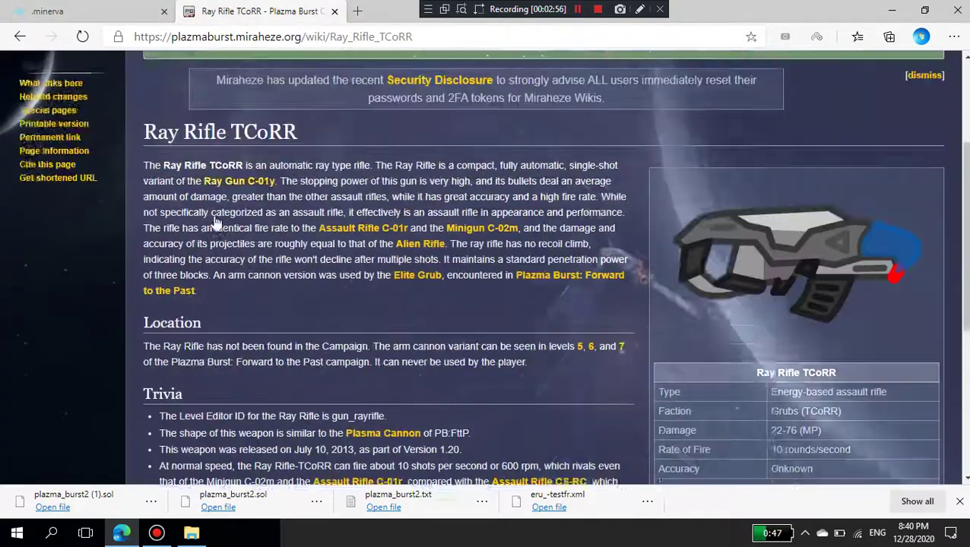
scroll(215, 222, up, 3)
click(21, 39)
scroll(146, 174, up, 10)
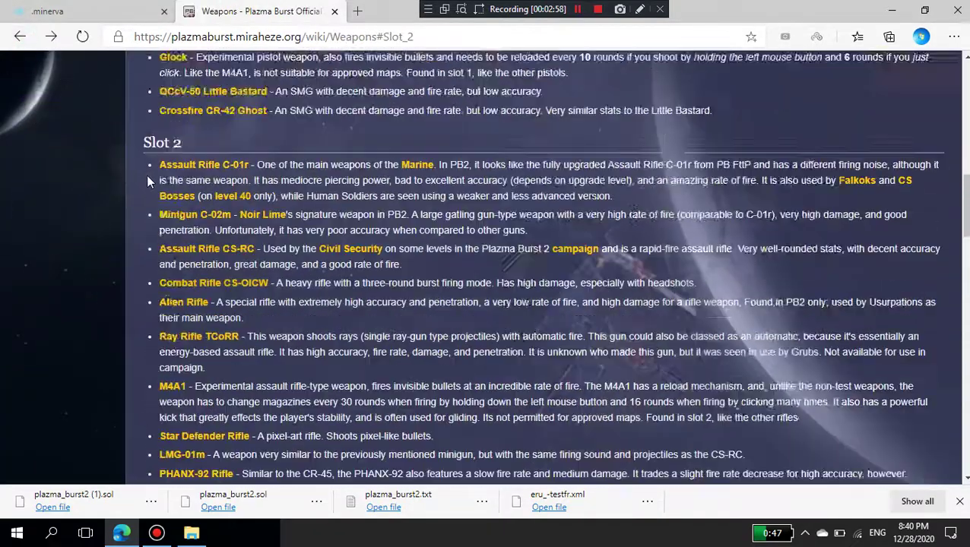
click(173, 230)
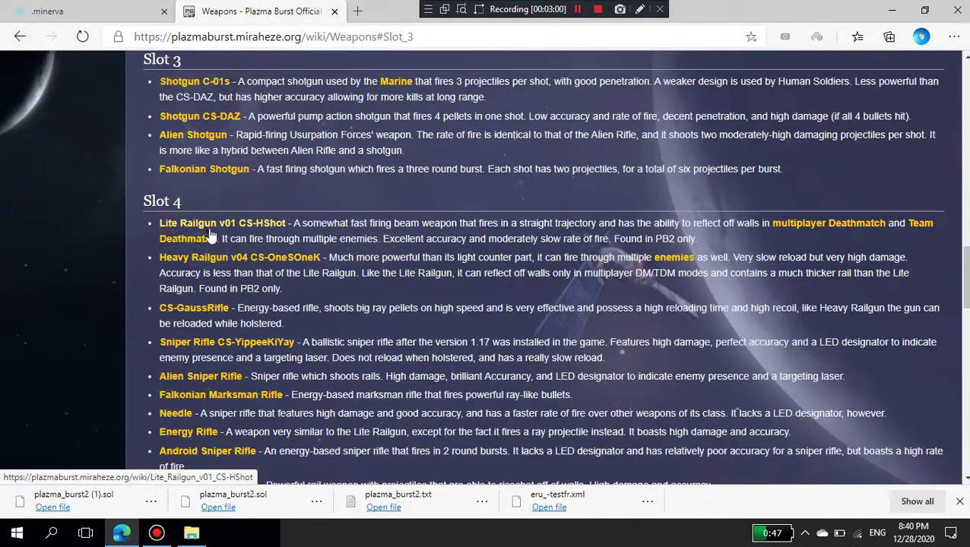
Open Shotgun CS-DAZ and select its weapon ID gun_real_shotgun.
scroll(219, 244, down, 2)
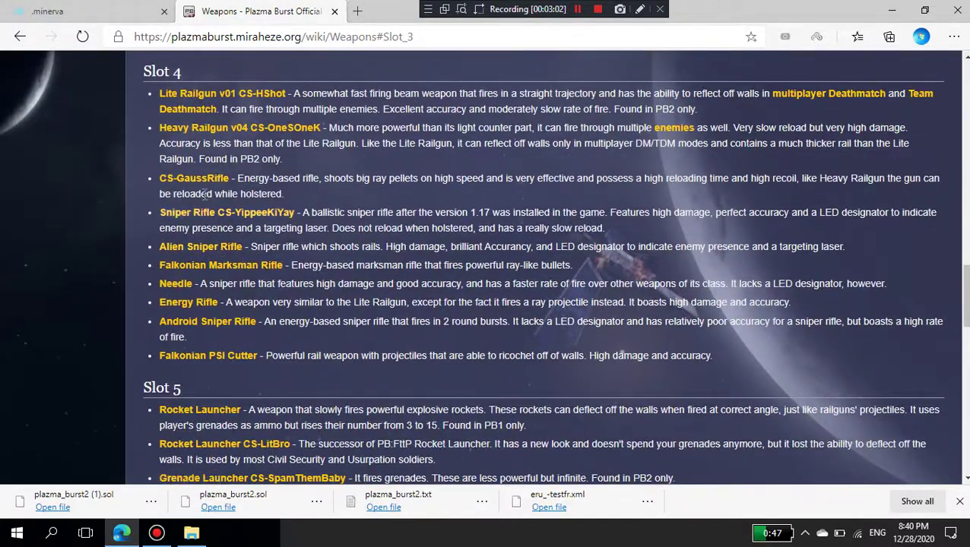
scroll(171, 250, up, 2)
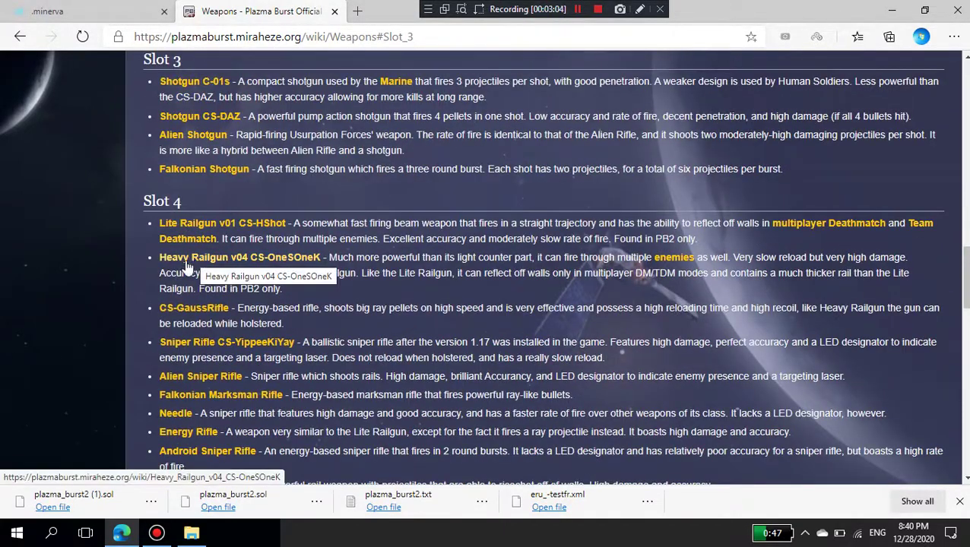
scroll(93, 255, up, 4)
scroll(110, 257, down, 2)
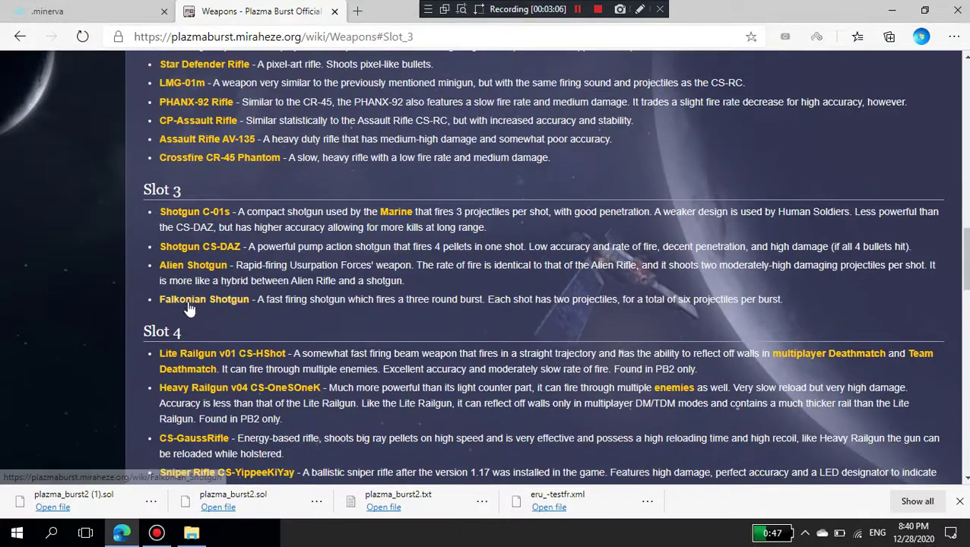
click(191, 251)
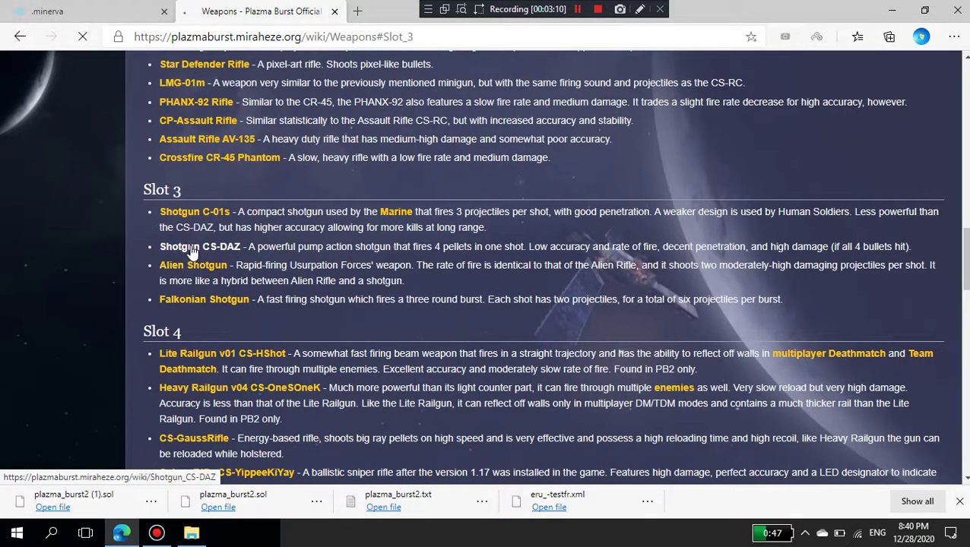
scroll(683, 333, down, 10)
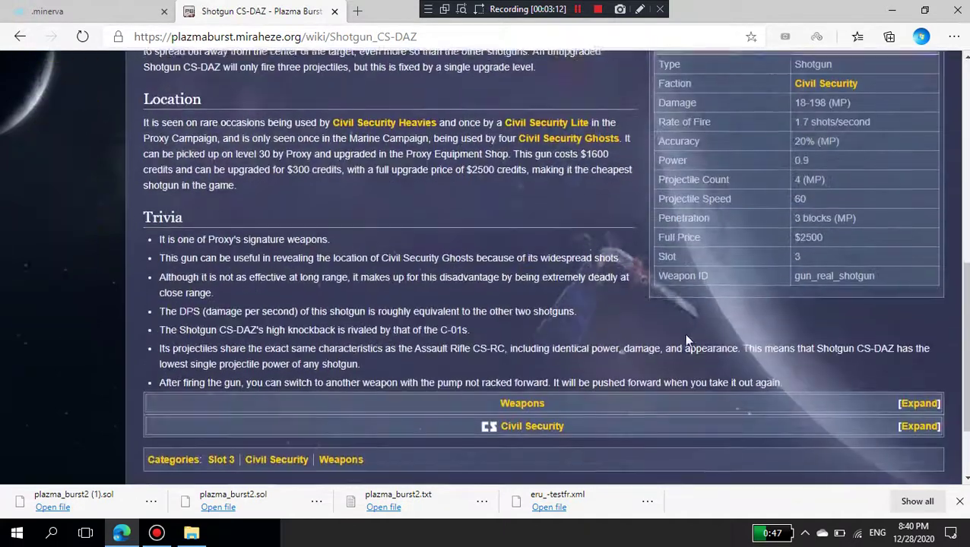
double_click(832, 271)
key(ctrl+c)
Replace inv1_2mdl's value with gun_real_shotgun and confirm it.
click(76, 11)
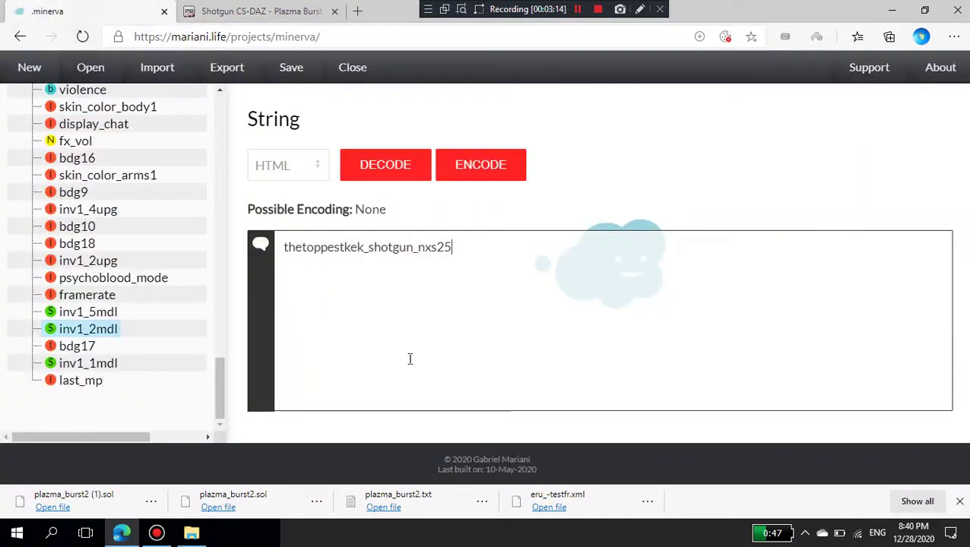
key(ctrl+a)
key(ctrl+v)
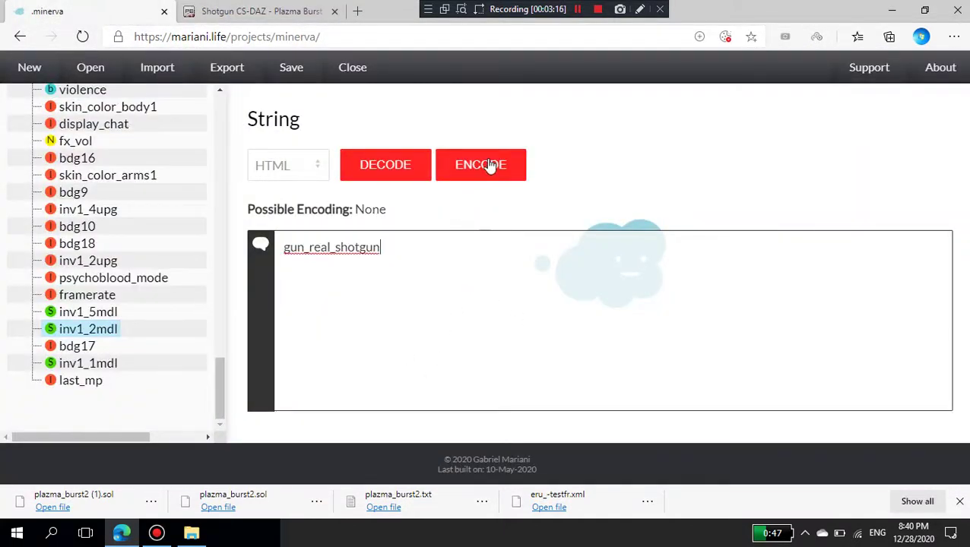
click(486, 169)
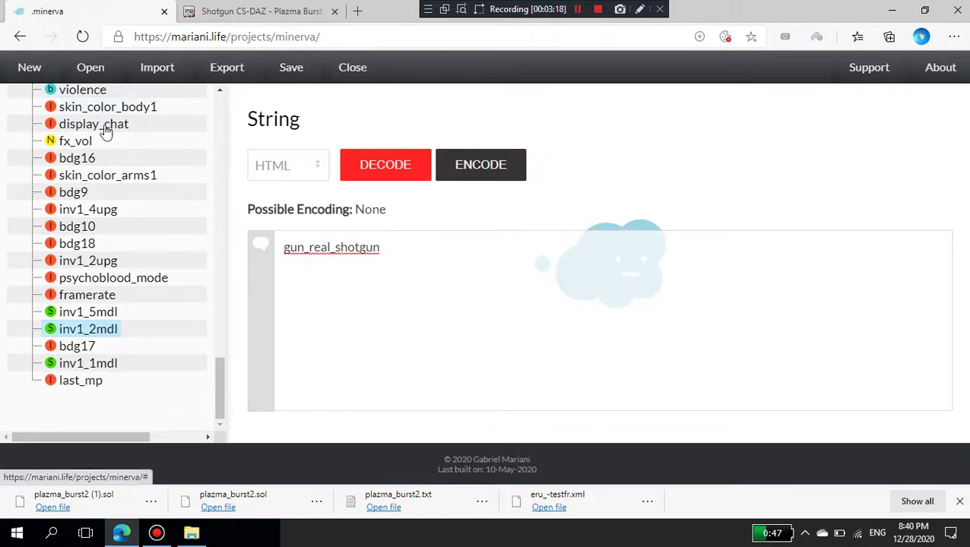
Search for money, change it from 200 to 9999999, and clear the search.
scroll(90, 121, up, 7)
scroll(92, 126, up, 3)
double_click(87, 190)
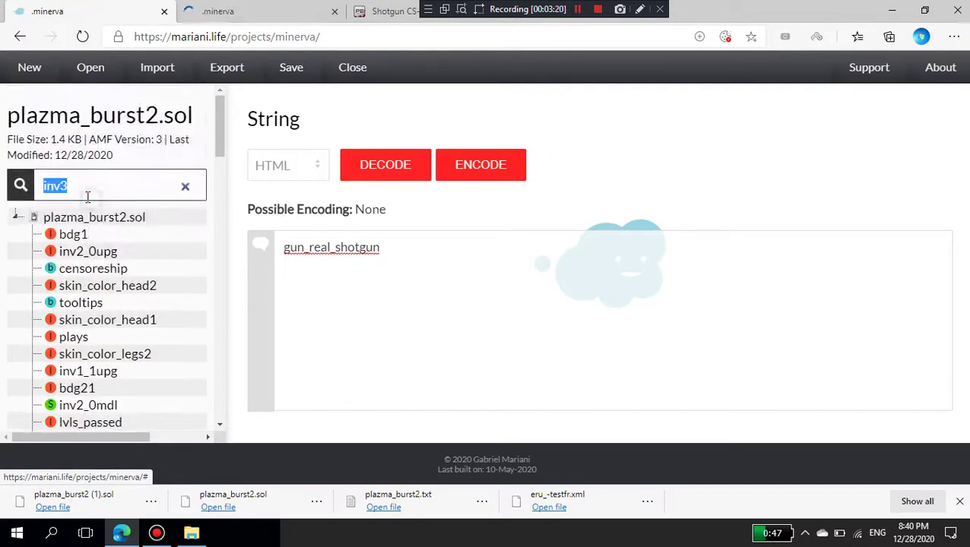
text(money)
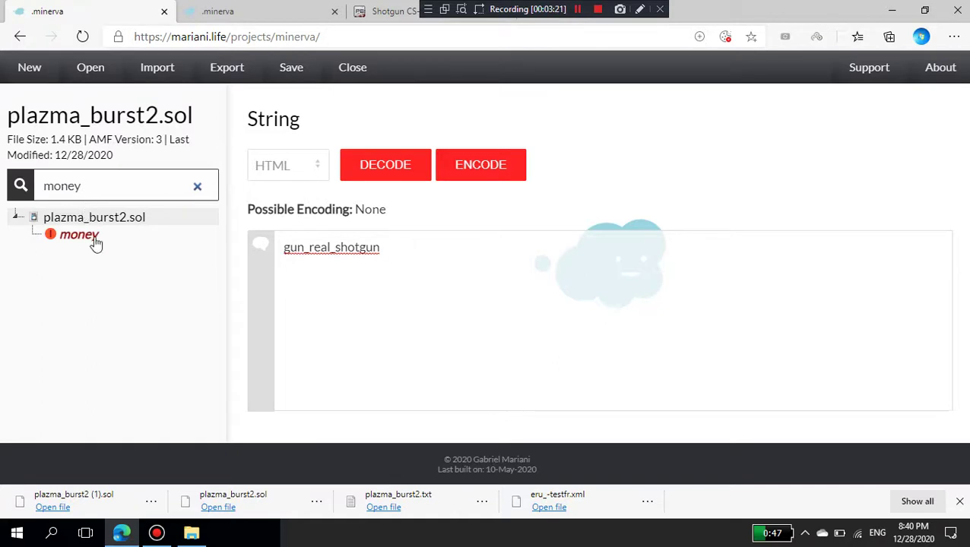
click(85, 238)
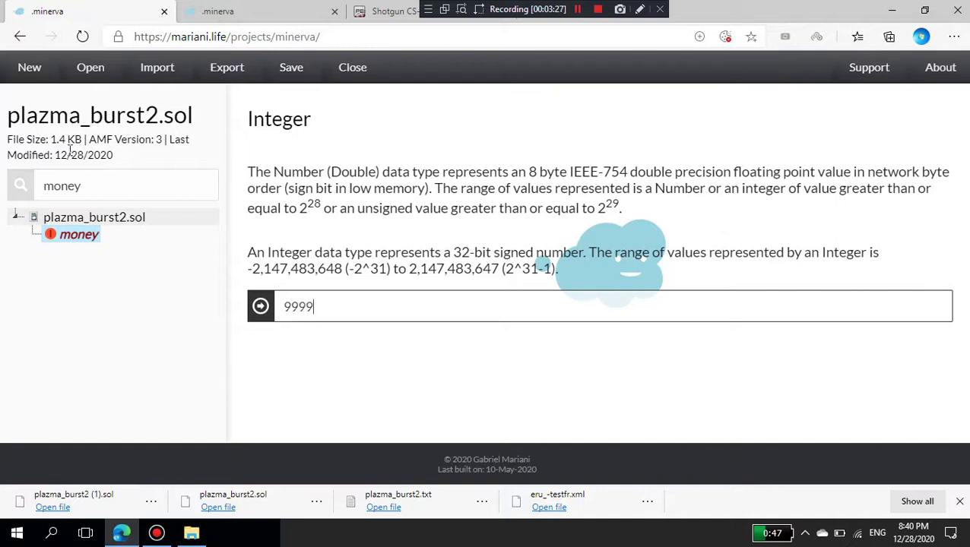
click(145, 199)
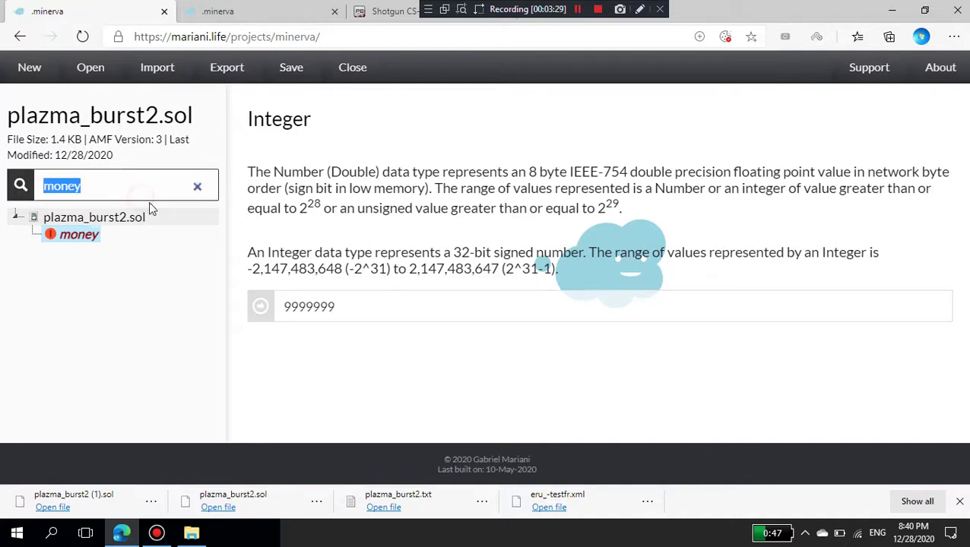
key(BackSpace)
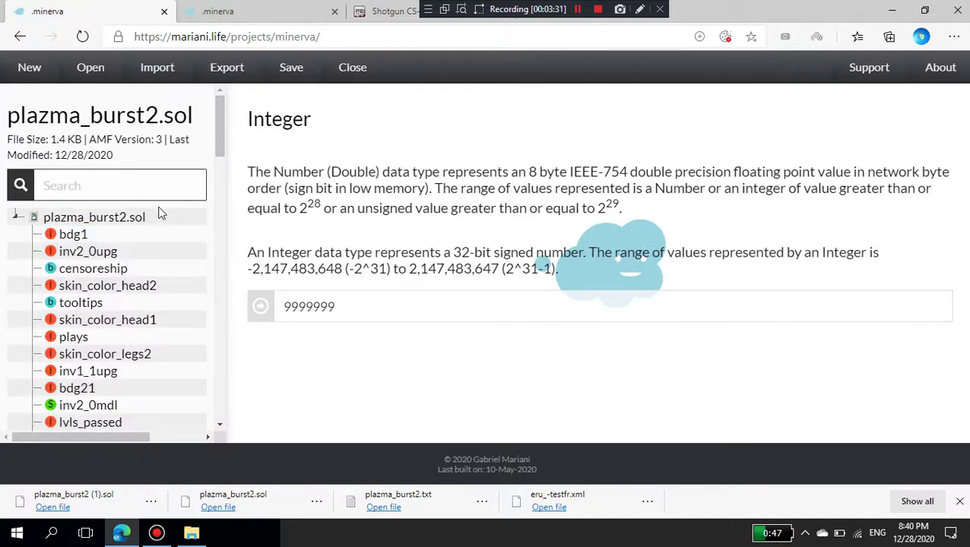
Search for 'level' and change lvls_passed from 0 to 42.
text(level)
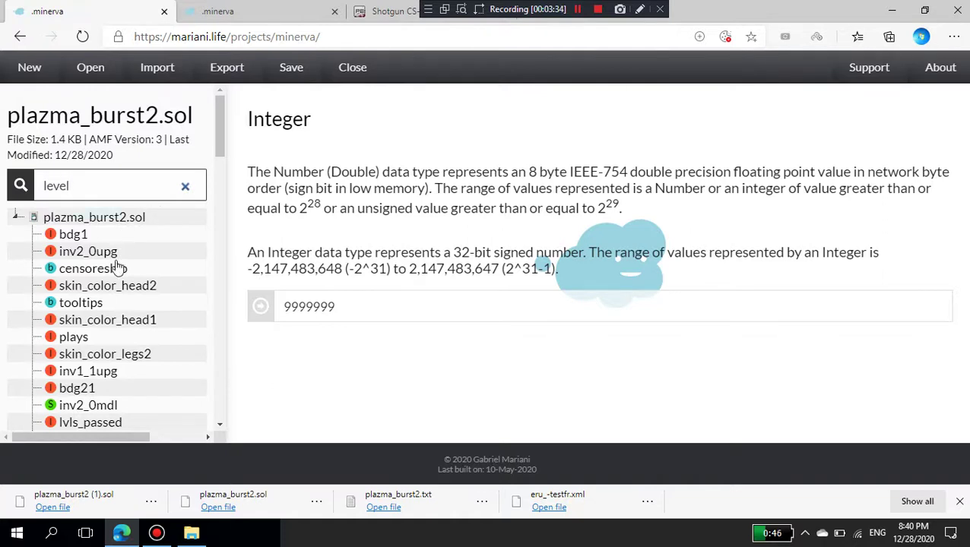
scroll(90, 327, down, 1)
click(92, 370)
click(324, 306)
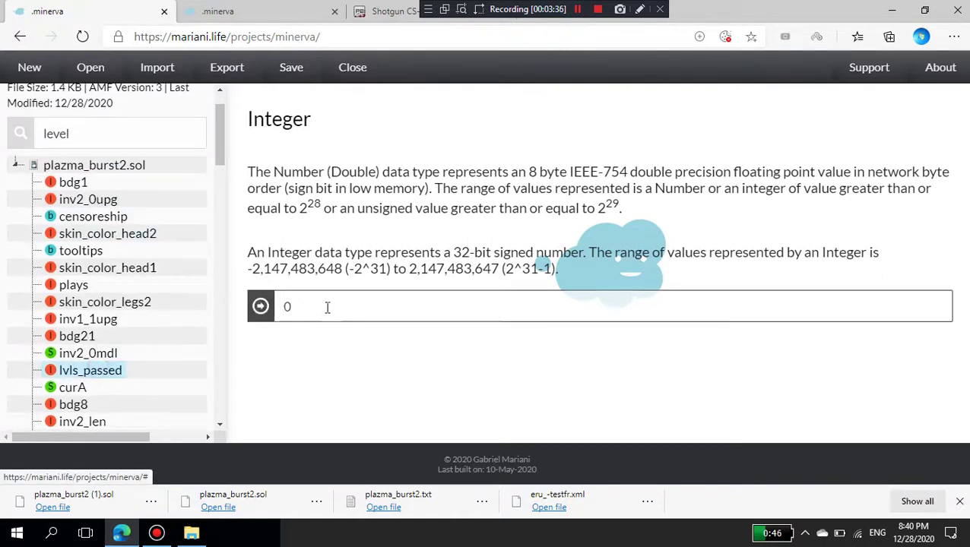
key(ctrl+a)
text(42)
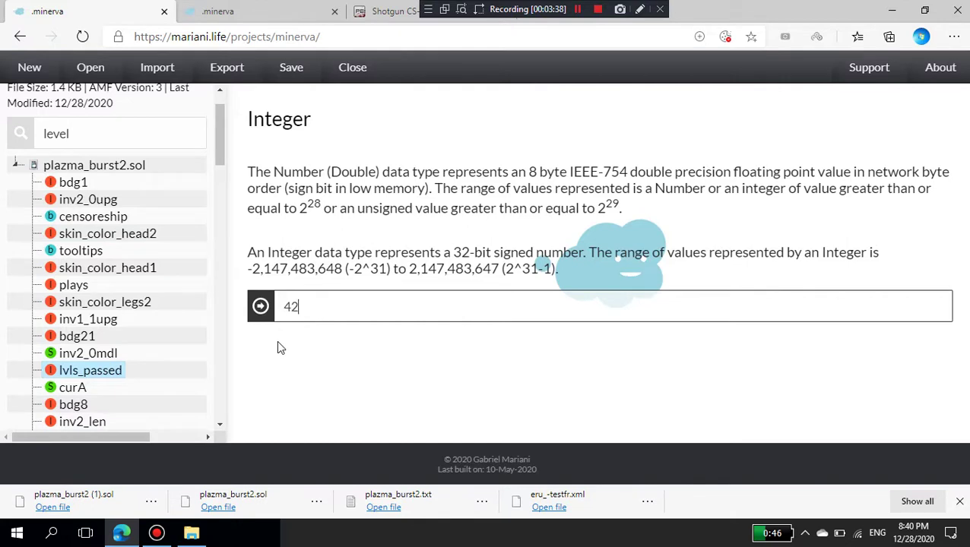
Set the inv1_1upg value to 3.
scroll(157, 282, down, 2)
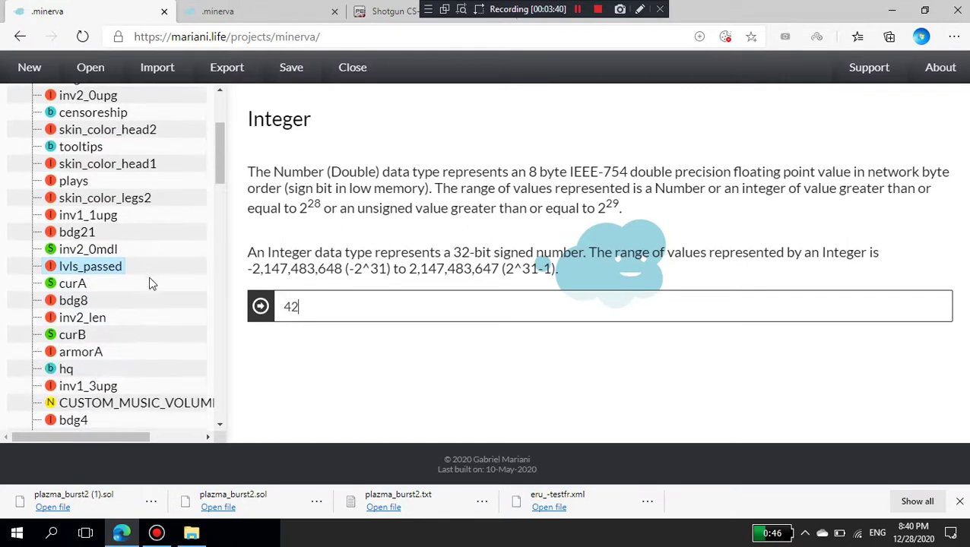
click(85, 216)
click(319, 313)
key(ctrl+a)
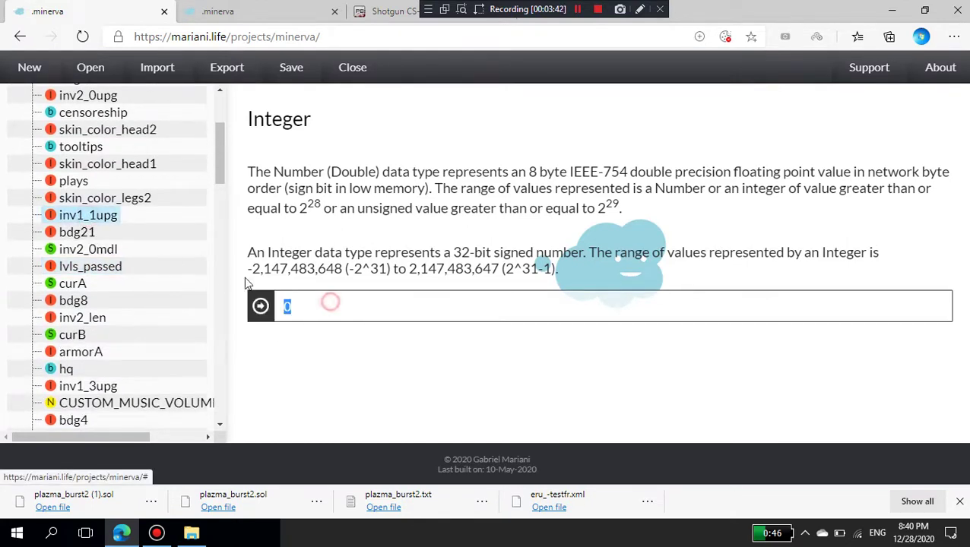
Review CUSTOM_MUSIC_VOLUME, bdg13, inv1_0upg, skin_color_body0 and inv1_5upg values.
scroll(182, 334, down, 1)
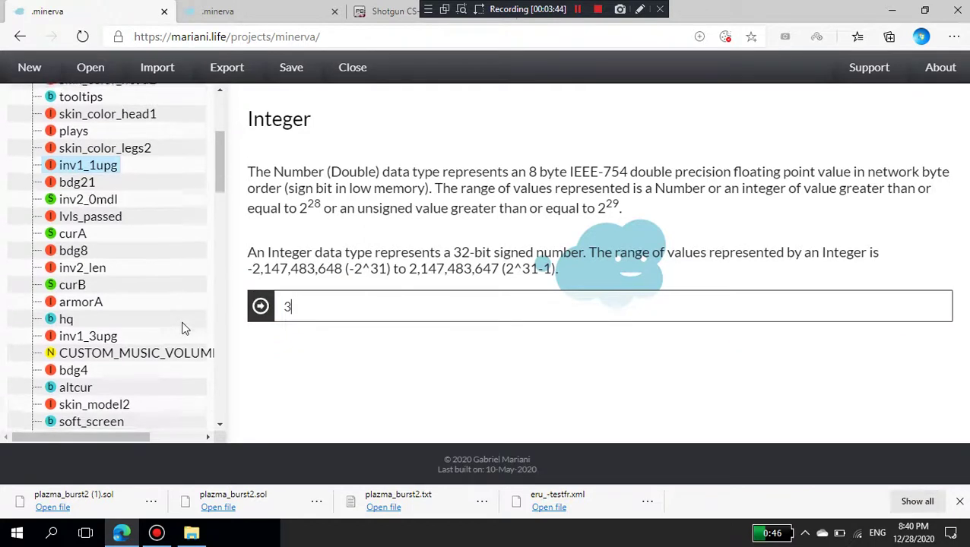
click(161, 348)
scroll(152, 338, down, 2)
click(89, 349)
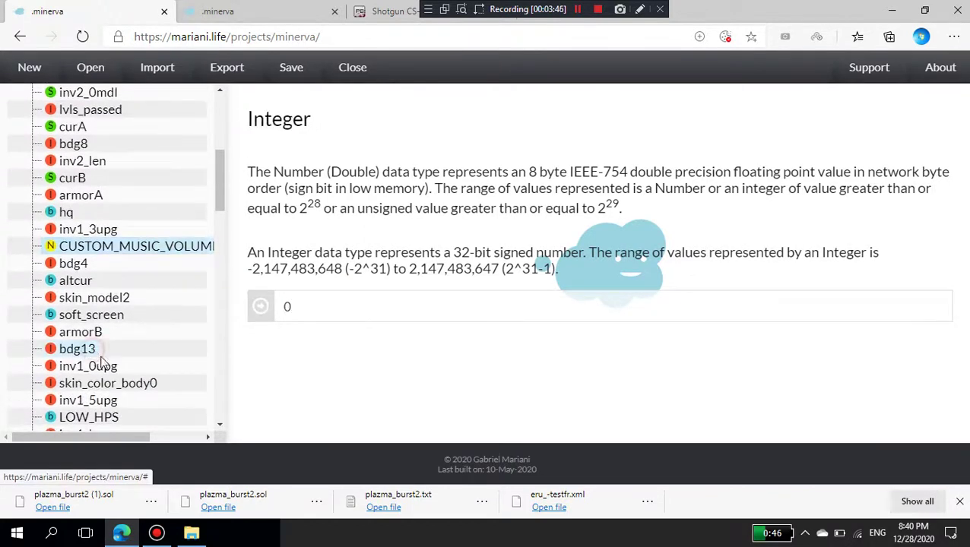
click(102, 367)
scroll(106, 365, down, 3)
click(124, 334)
scroll(124, 336, down, 3)
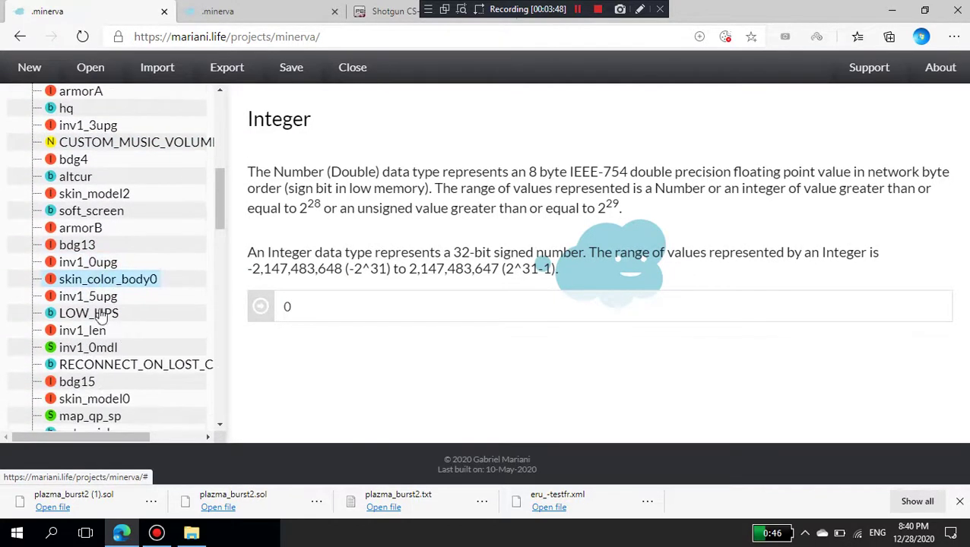
click(94, 297)
scroll(125, 315, down, 6)
click(121, 296)
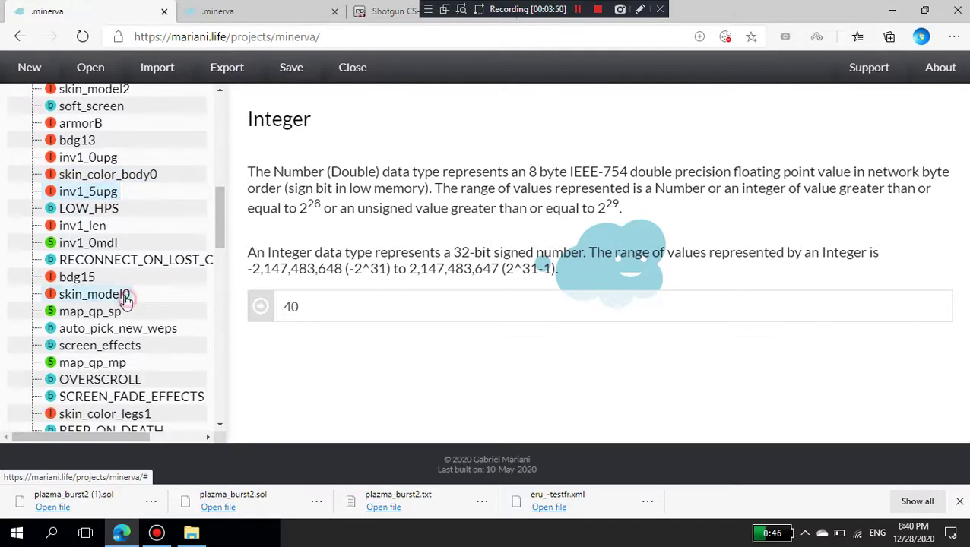
click(114, 316)
scroll(114, 319, down, 3)
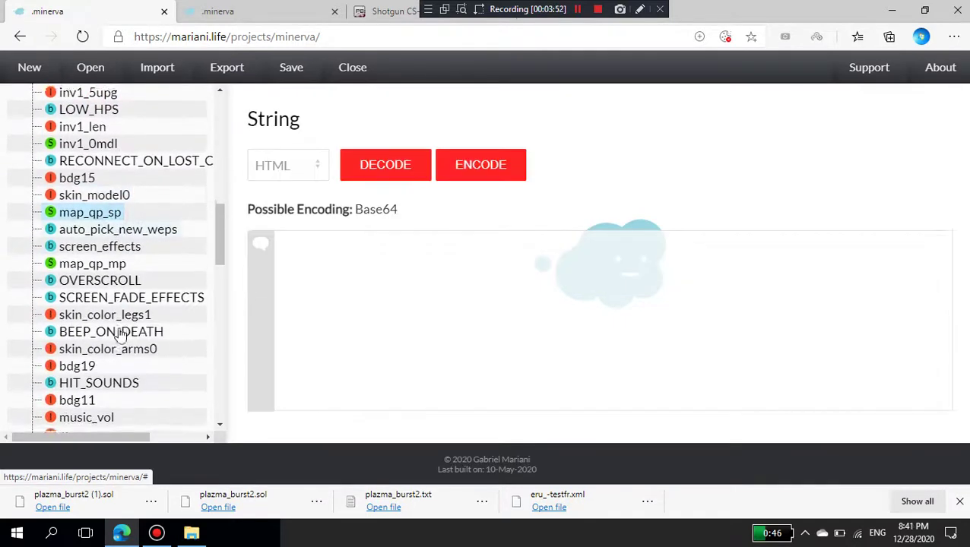
click(108, 275)
scroll(125, 307, down, 3)
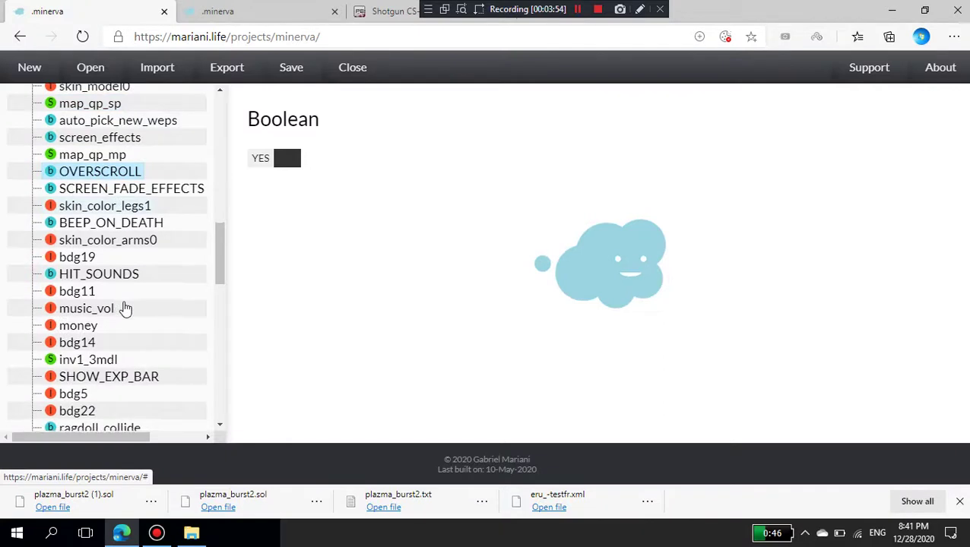
scroll(109, 312, down, 7)
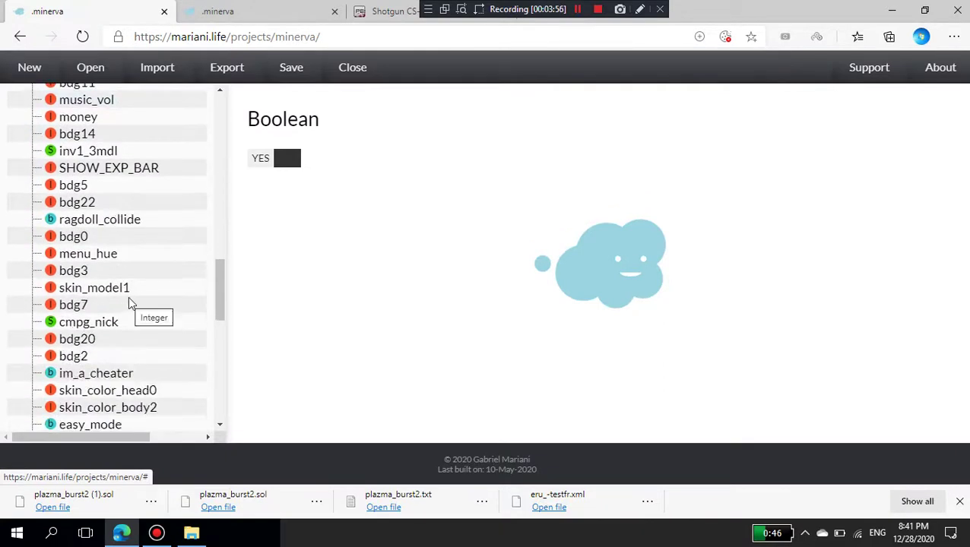
scroll(133, 300, down, 3)
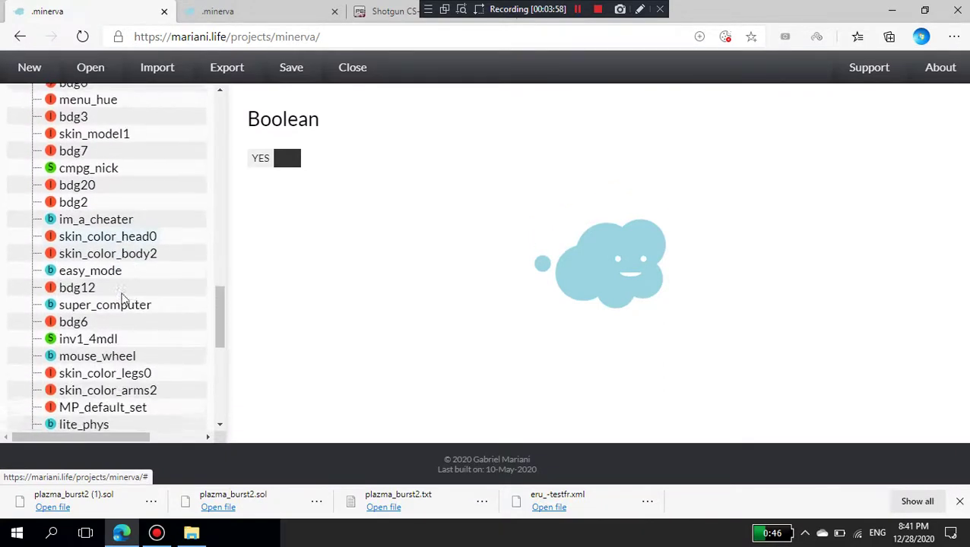
scroll(134, 309, down, 7)
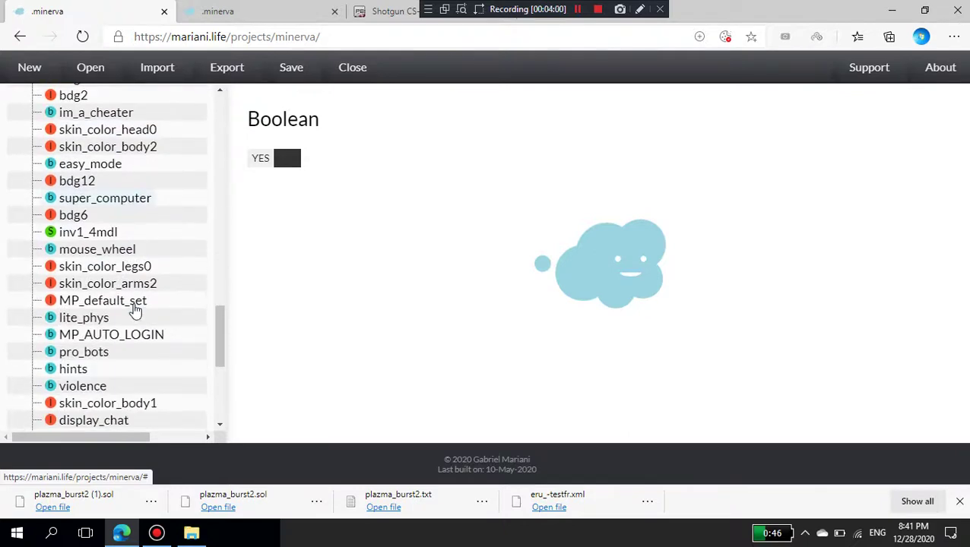
scroll(151, 320, down, 4)
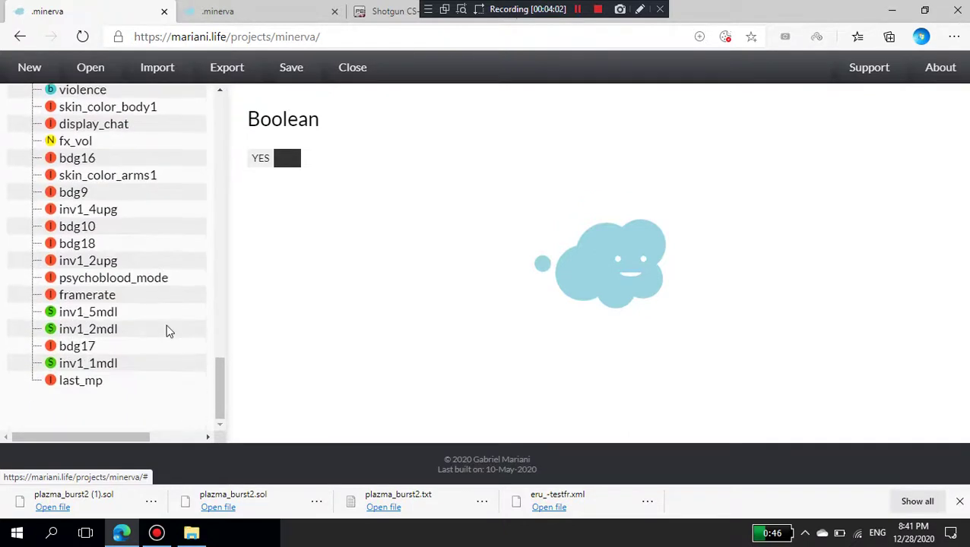
scroll(168, 331, up, 20)
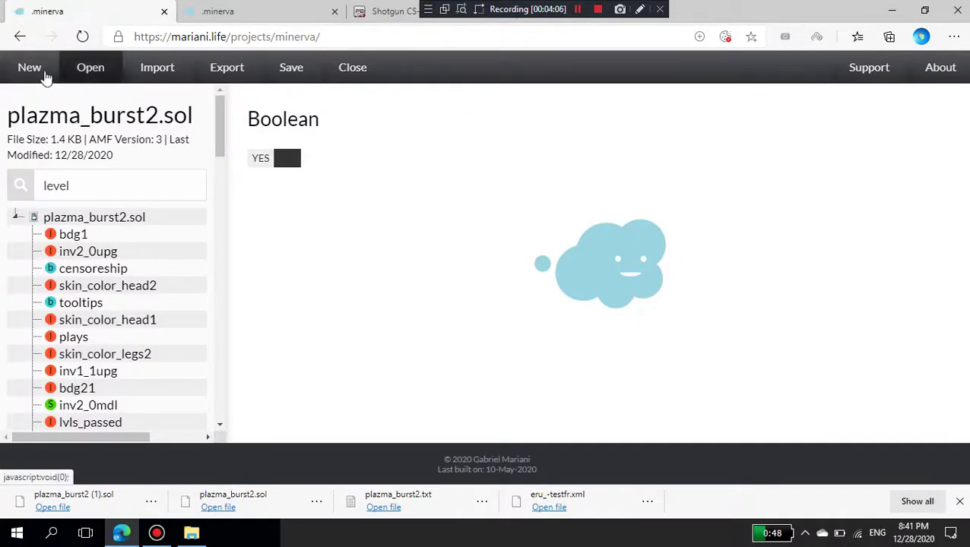
Download the edited plazma_burst2.sol and confirm it sits in the Downloads folder as a 2 KB file.
click(288, 74)
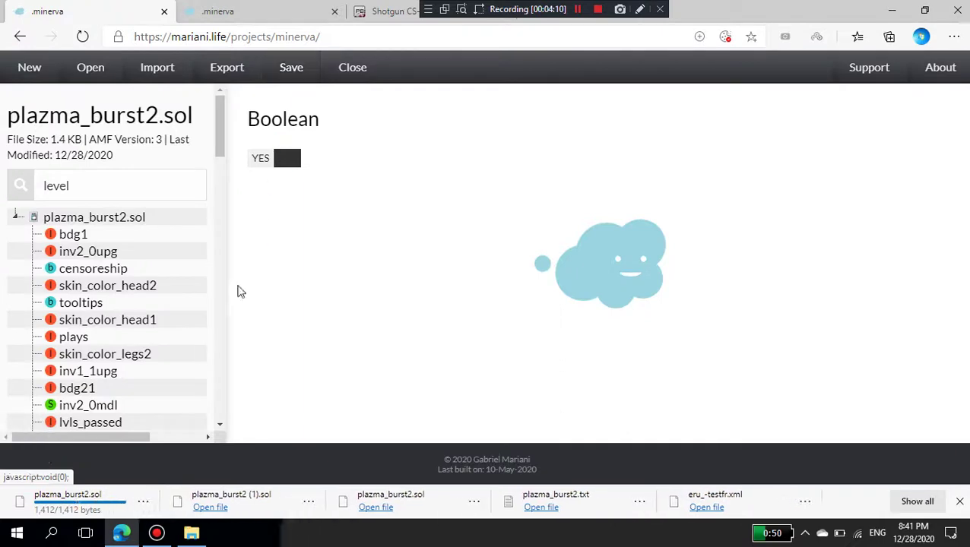
click(149, 498)
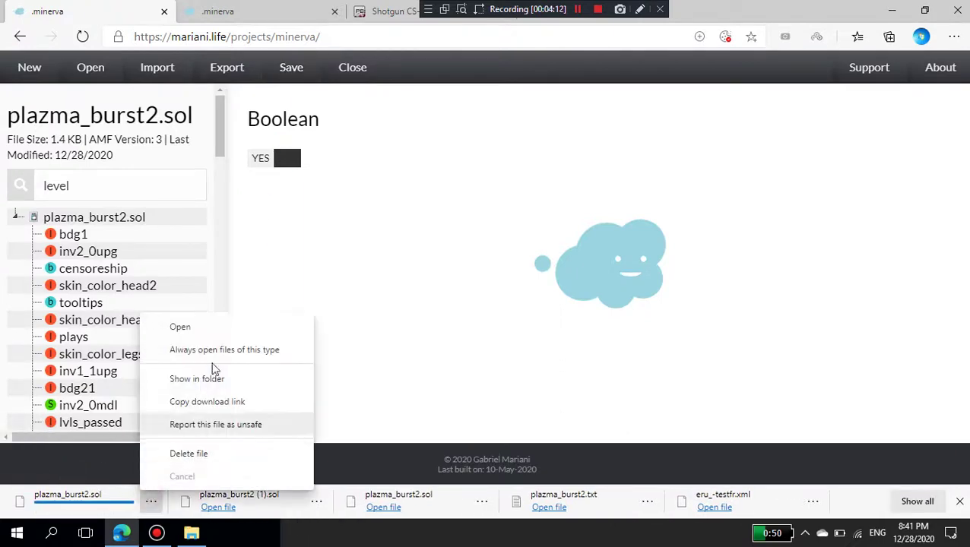
click(232, 380)
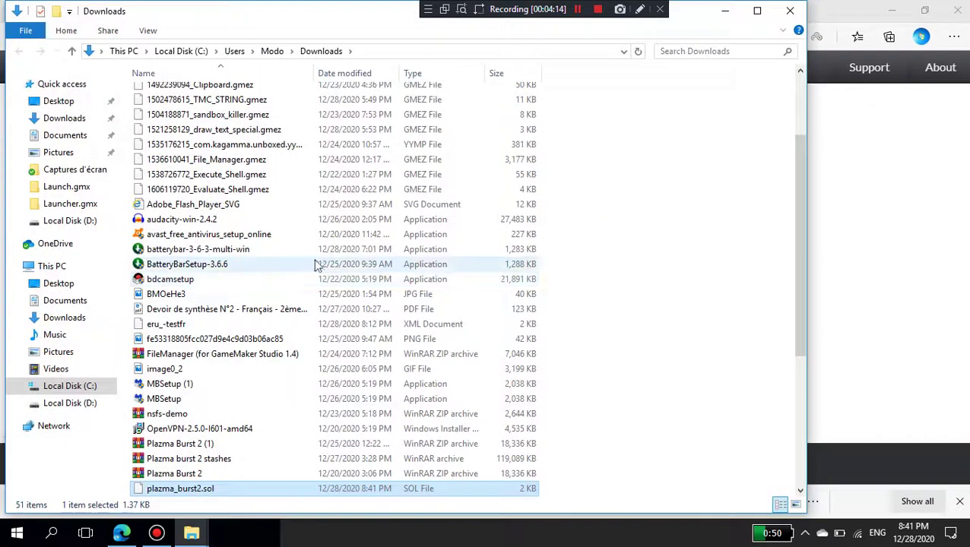
click(788, 12)
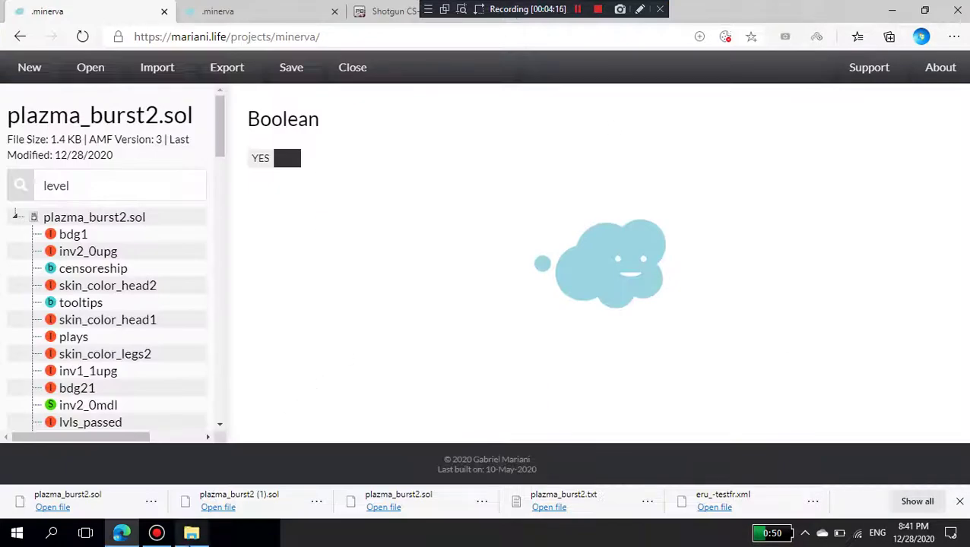
Paste plazma_burst2.sol into the pb2_re34.swf save folder, replacing the existing save.
click(190, 533)
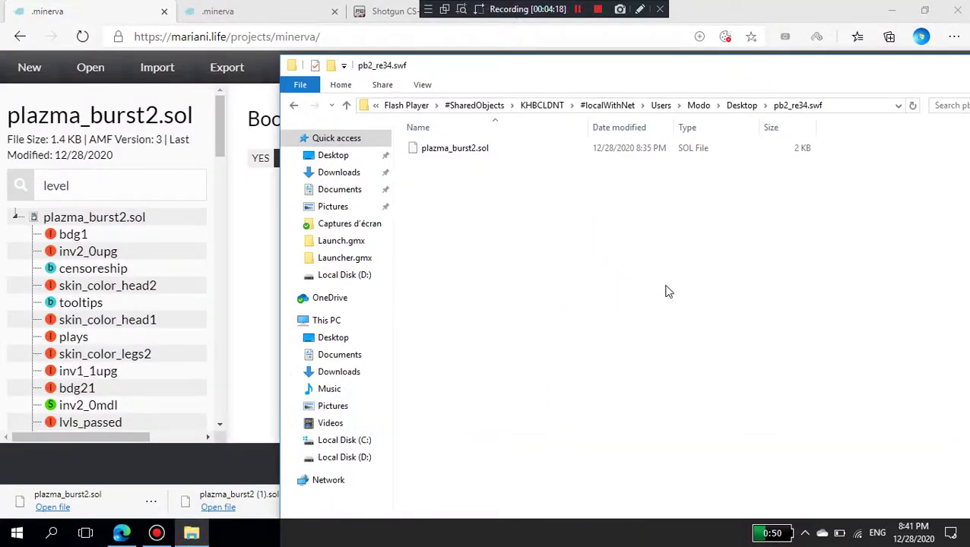
key(ctrl+v)
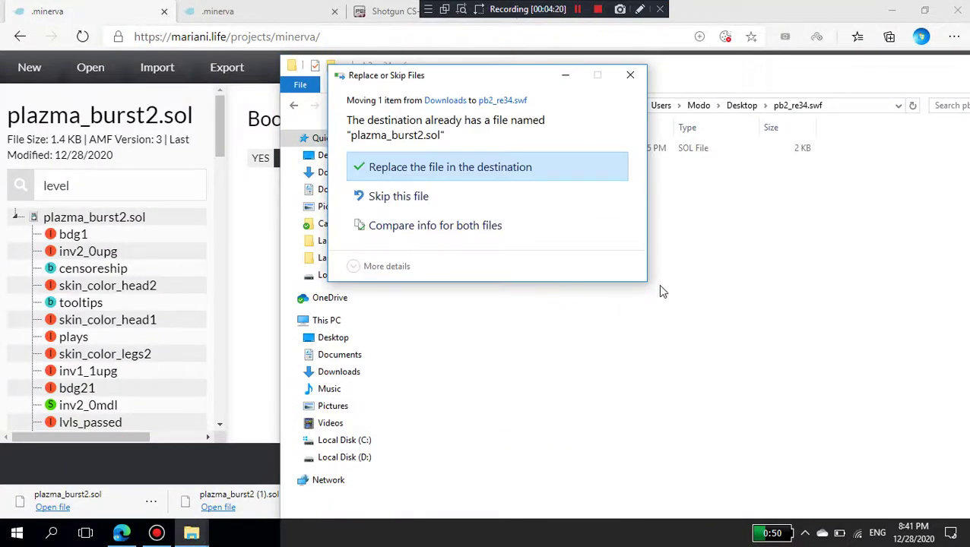
click(465, 166)
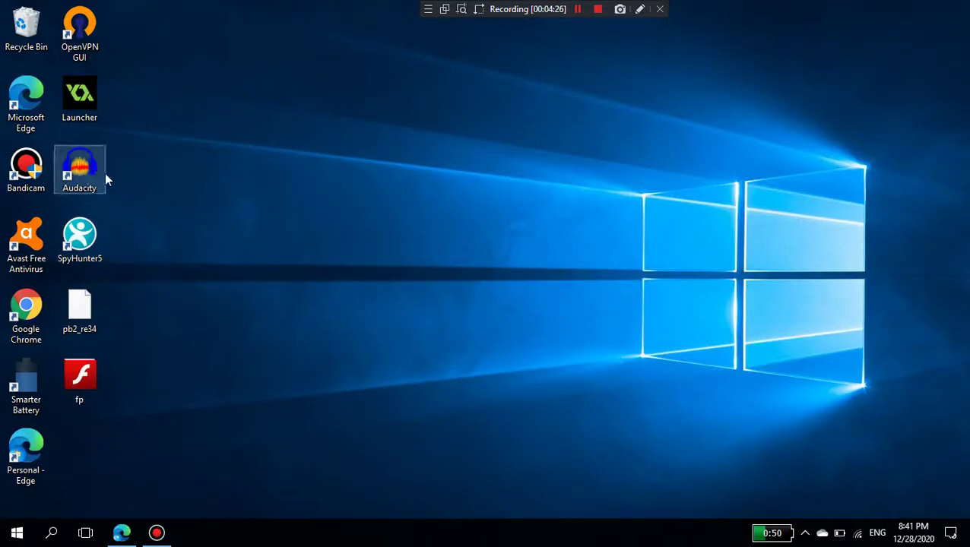
Launch pb2_re34 in Flash Player maximized, open Campaign and check equipment showing 9999999 credits.
drag(51, 303, 77, 382)
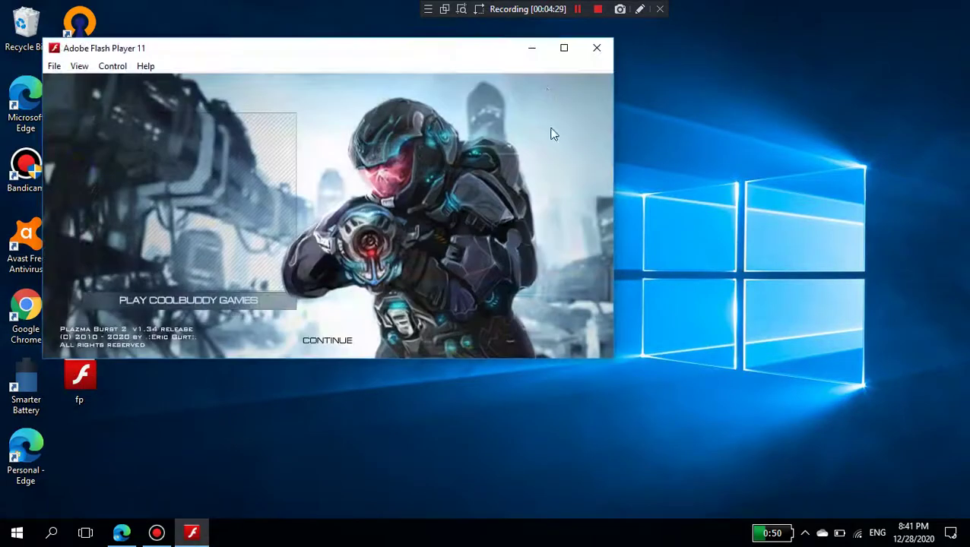
click(564, 48)
click(515, 426)
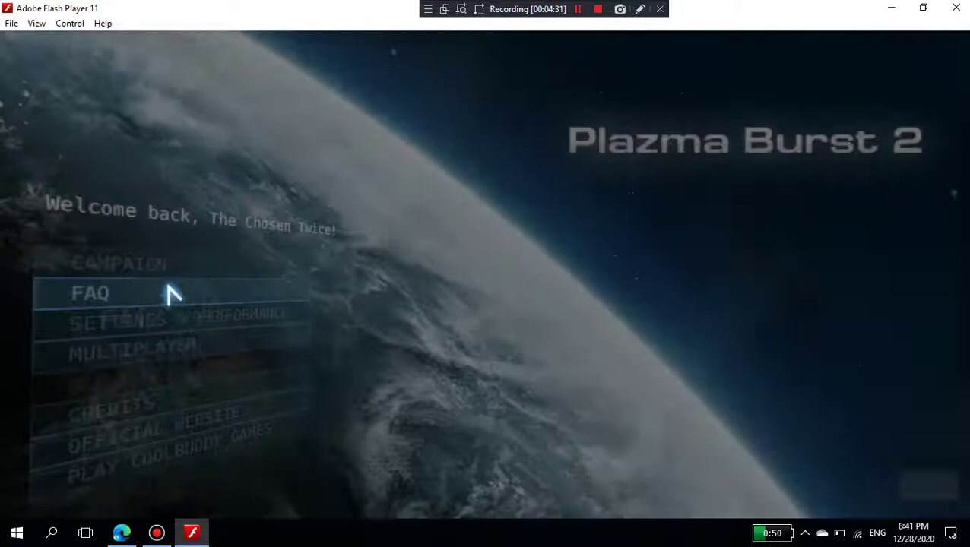
click(168, 266)
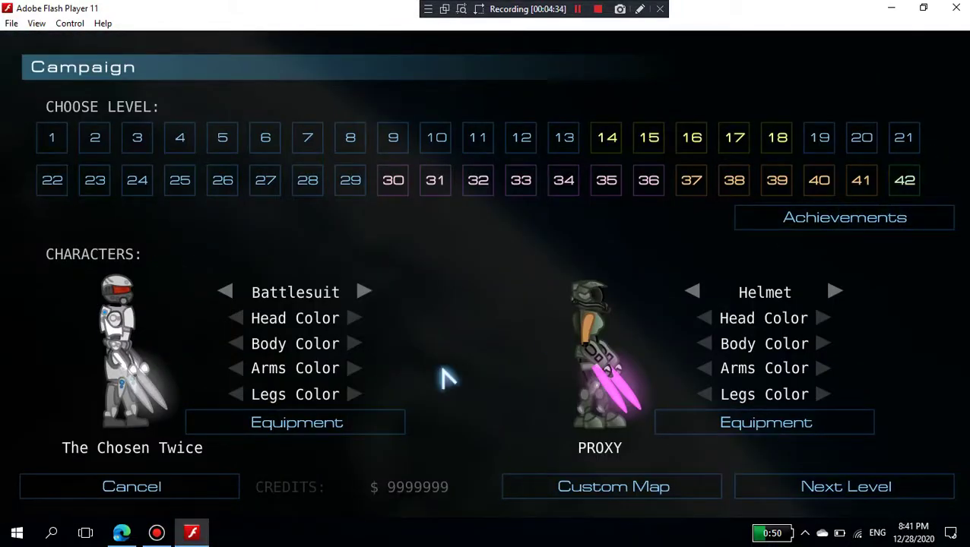
click(326, 438)
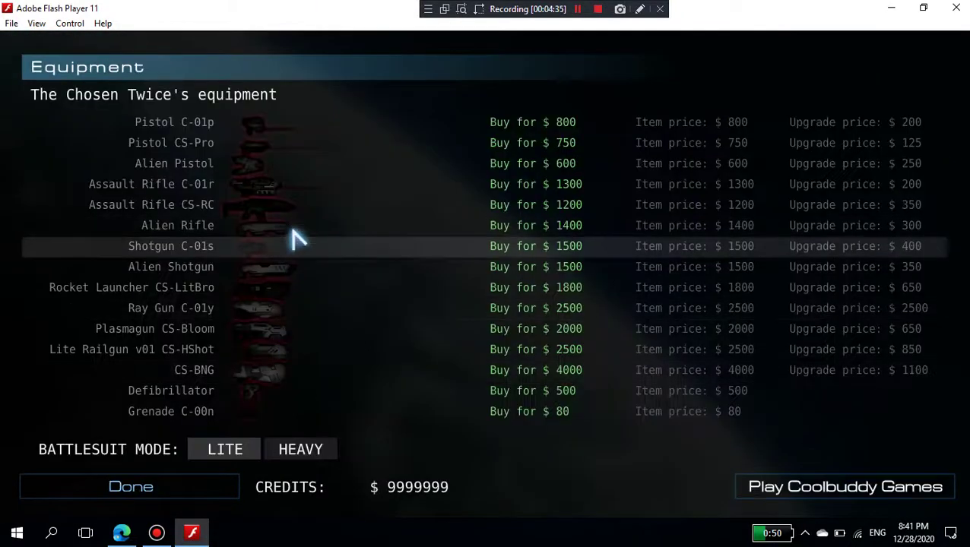
click(152, 494)
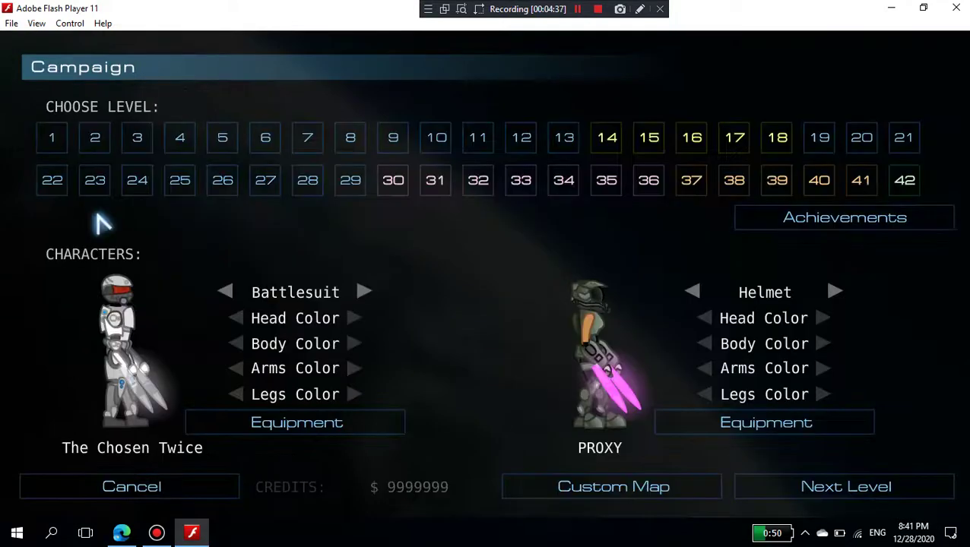
Play level 4 on Easy, try the slot 3 weapon, then end the game.
click(177, 139)
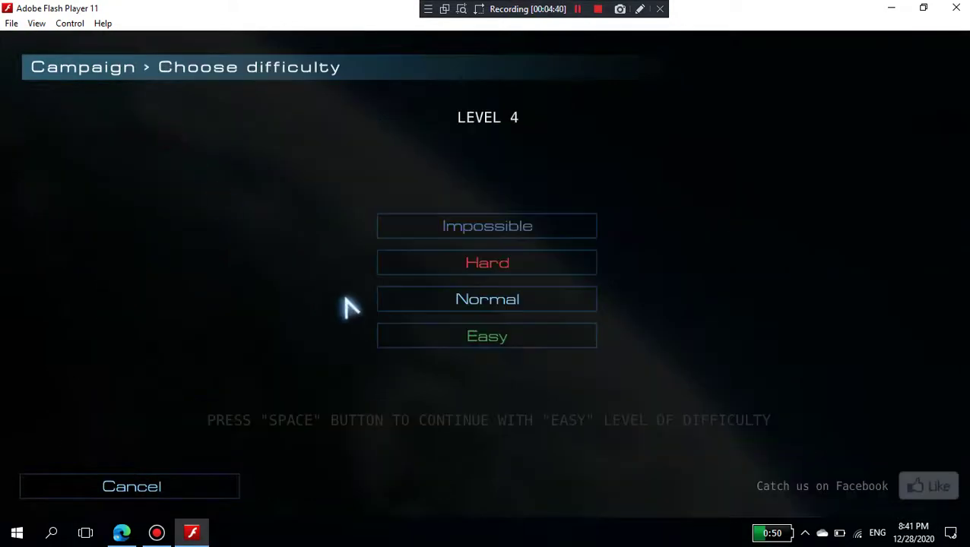
click(396, 331)
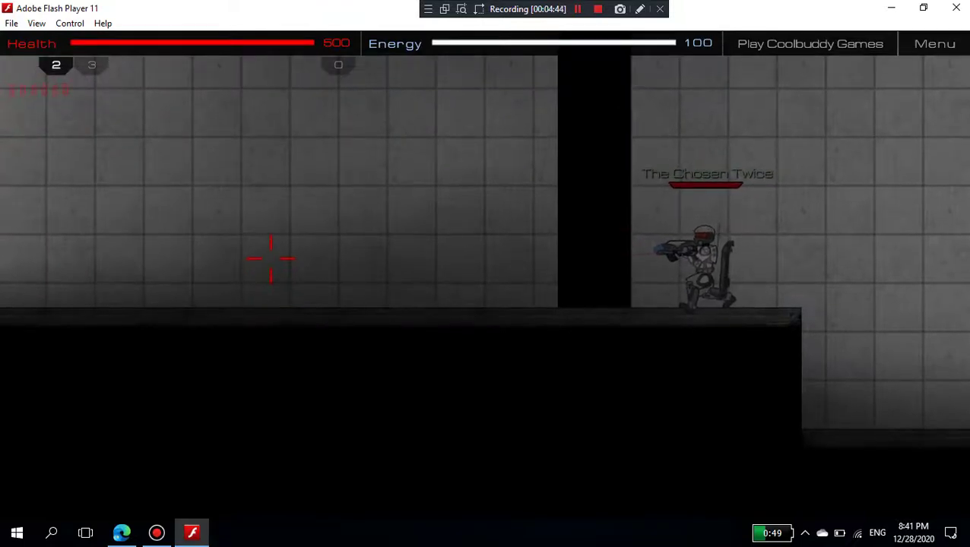
click(271, 258)
key(3)
key(Escape)
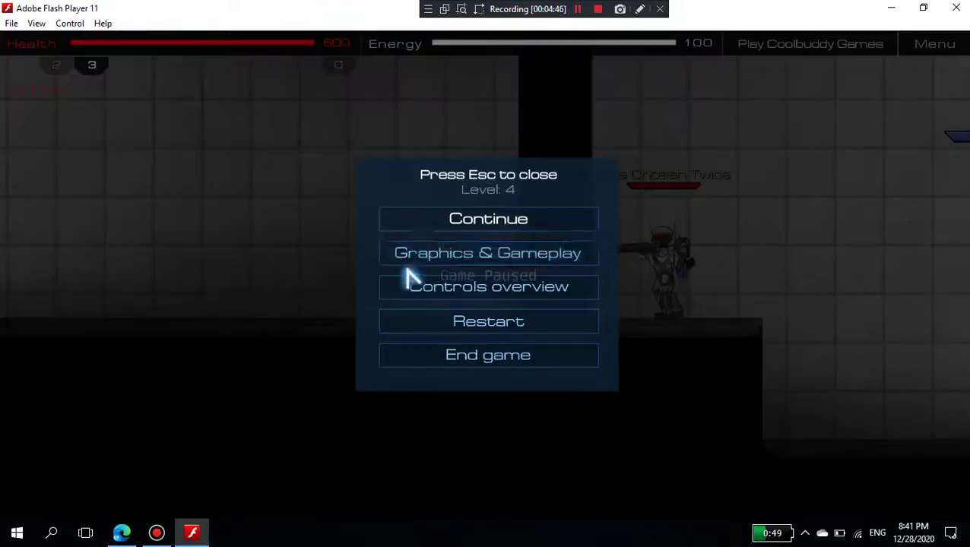
click(426, 254)
key(Escape)
click(418, 368)
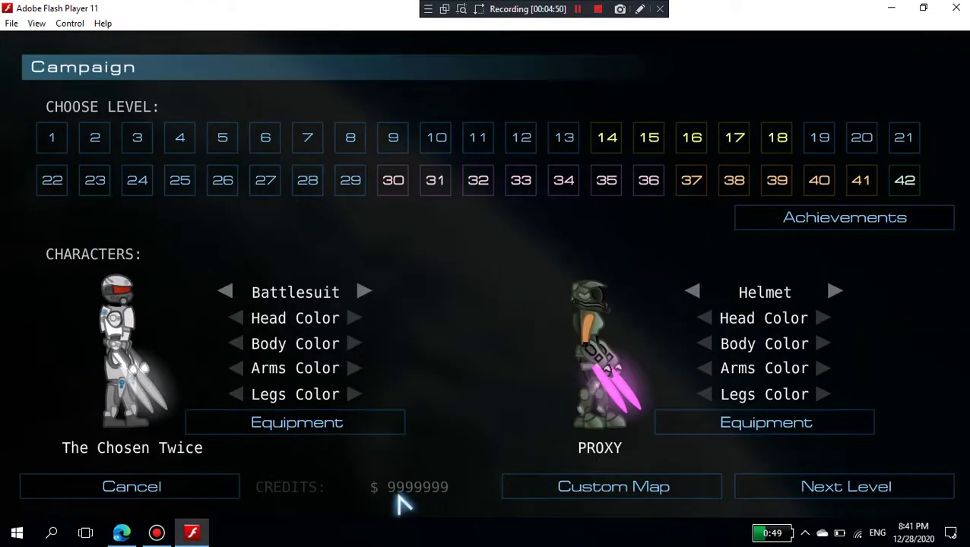
click(119, 534)
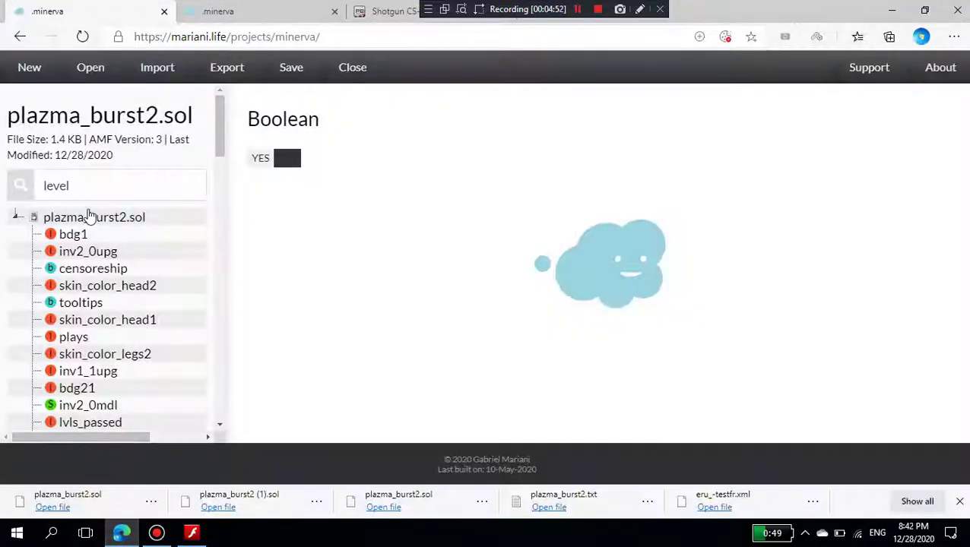
click(192, 533)
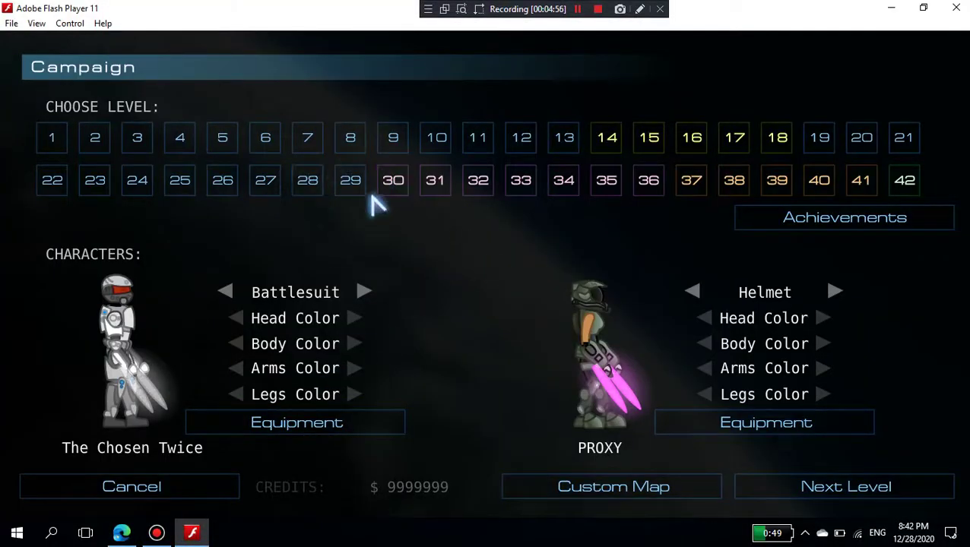
click(404, 137)
click(519, 266)
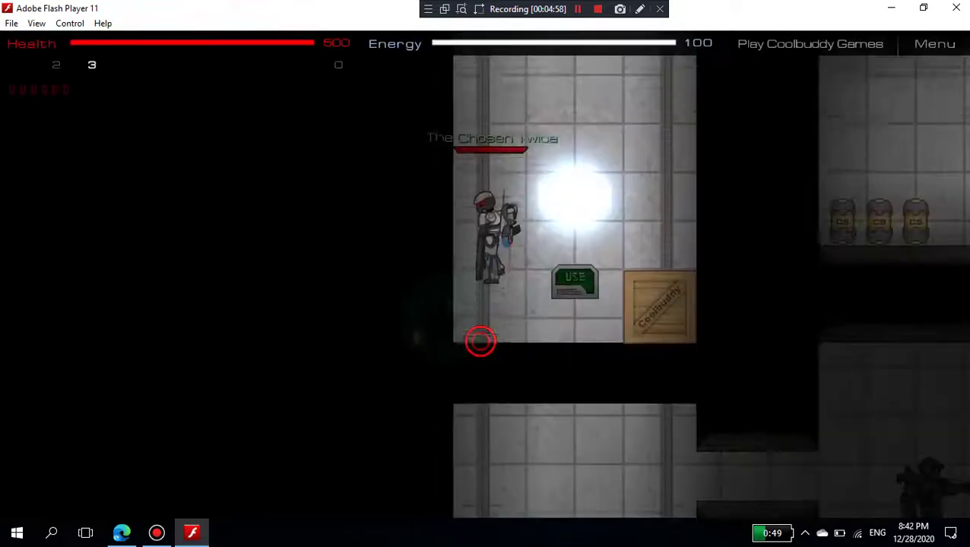
click(612, 296)
key(d)
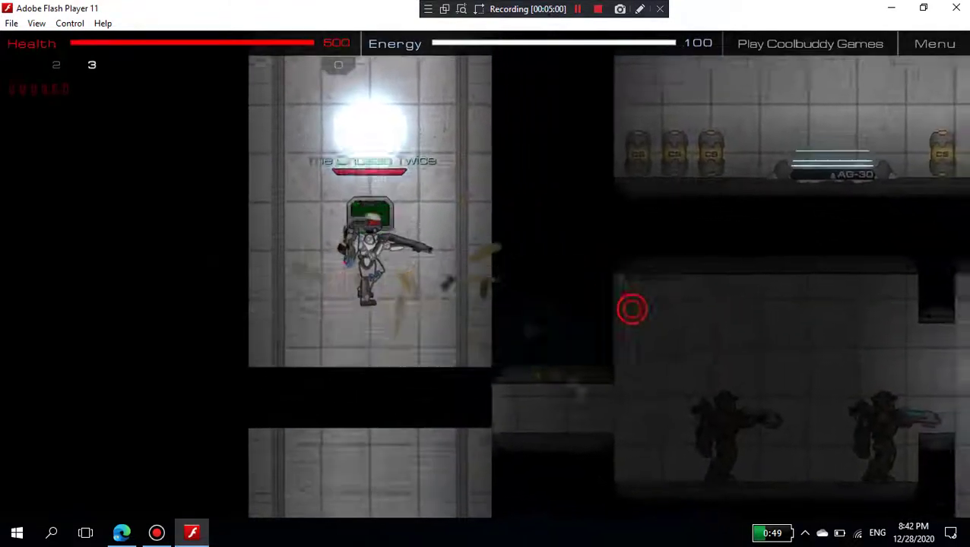
key(3)
key(d)
click(632, 363)
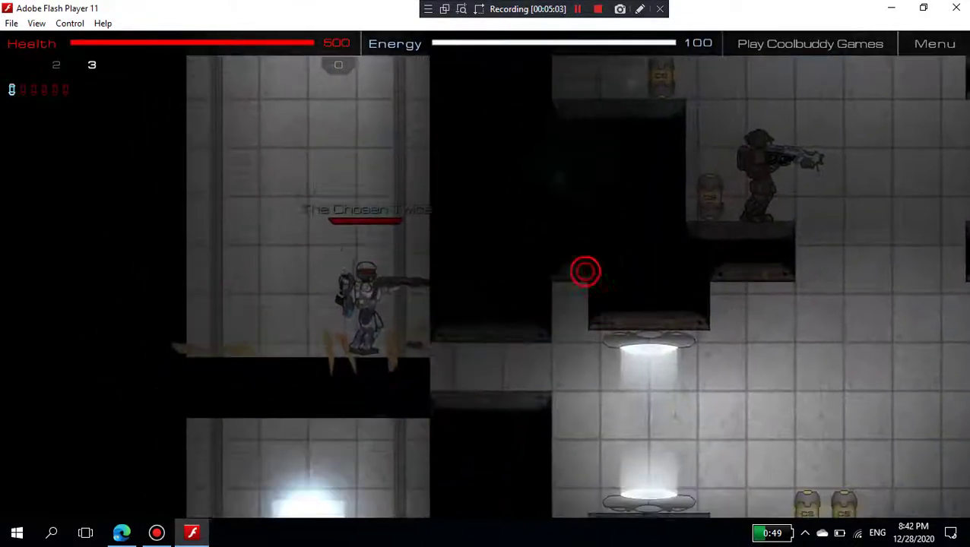
key(Escape)
click(517, 368)
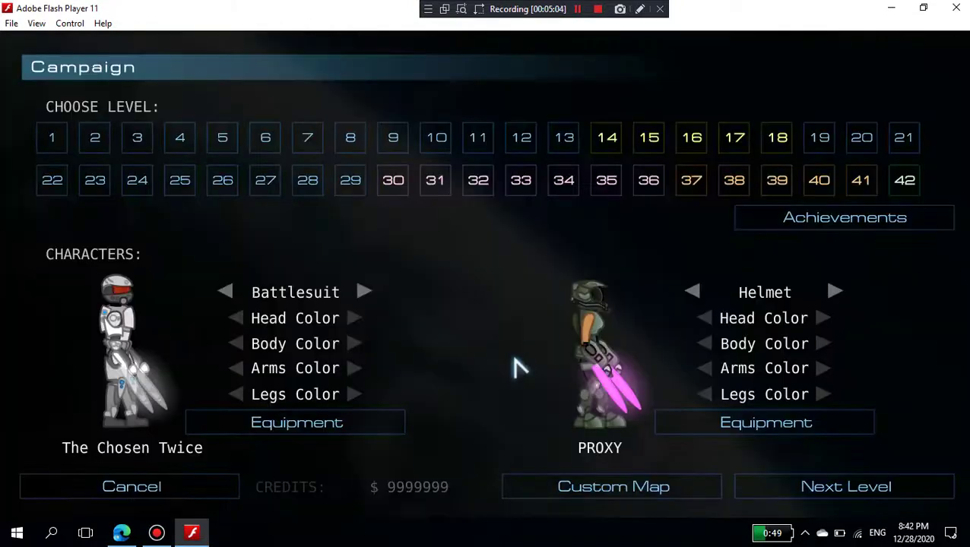